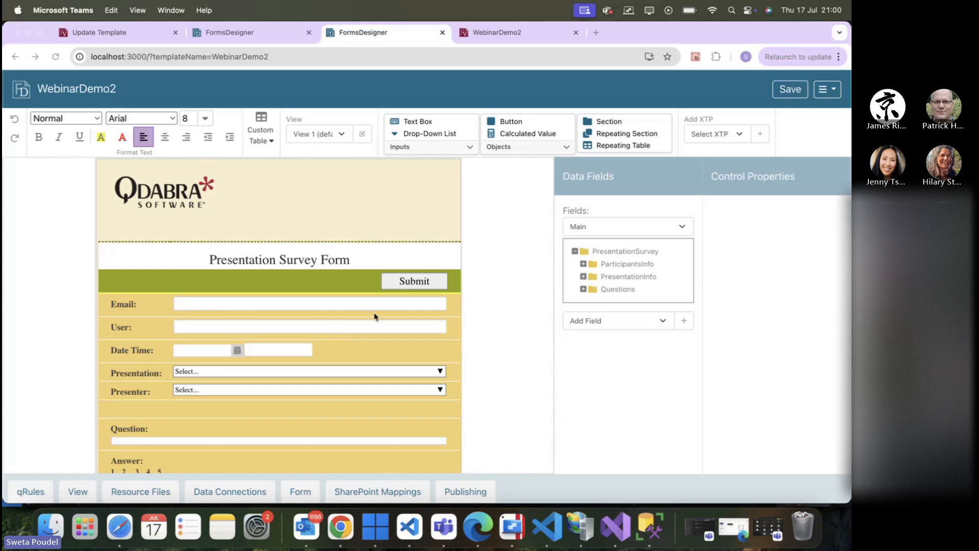
Look through the available input controls and object controls that can be added to the form.
left_click(467, 152)
left_click(467, 152)
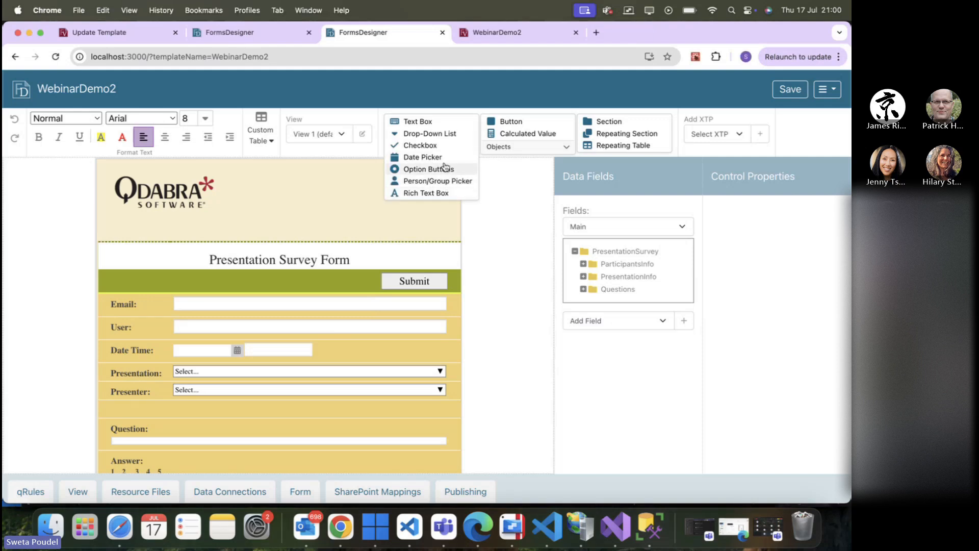
left_click(521, 148)
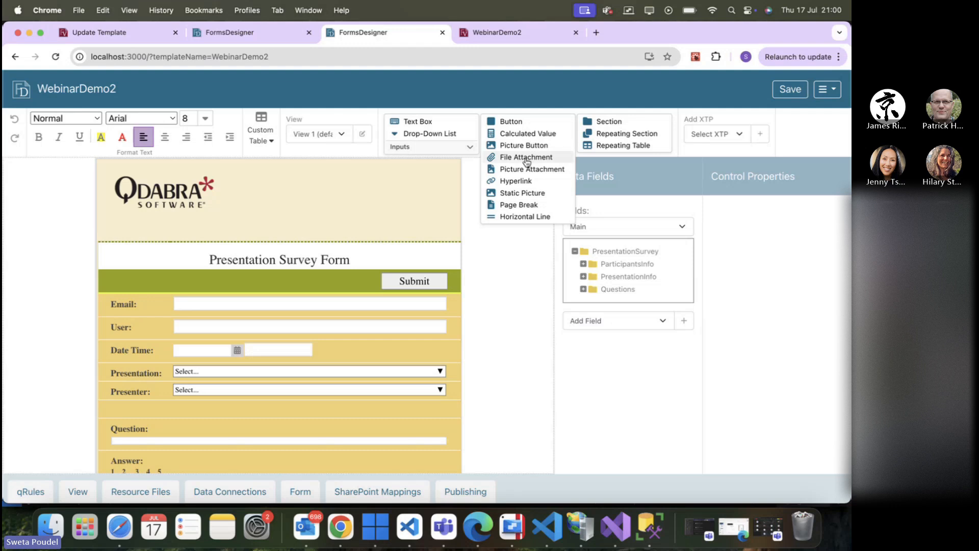
left_click(600, 111)
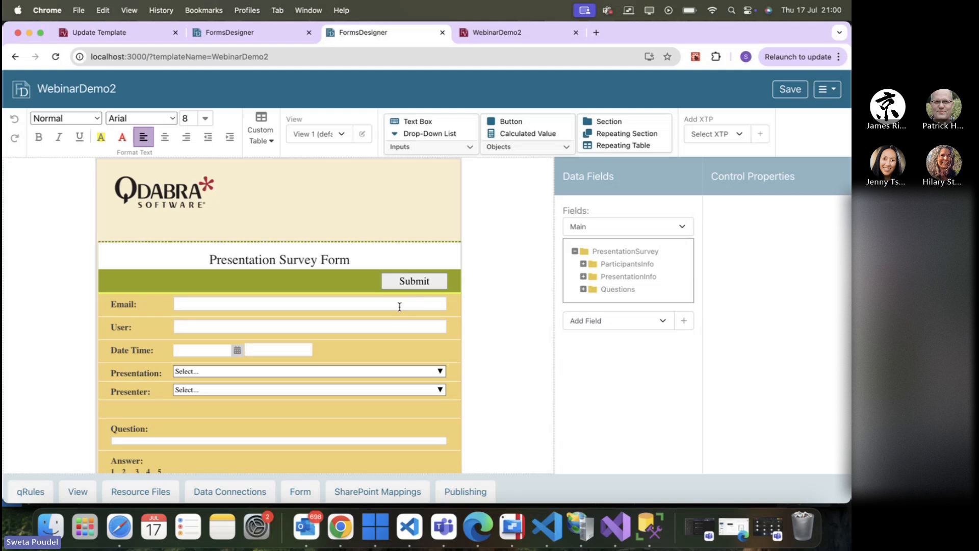
Configure the Email text box's border with a dashed style, red colour #F44E3B and 1.5pt width.
scroll(256, 298, "down", 1)
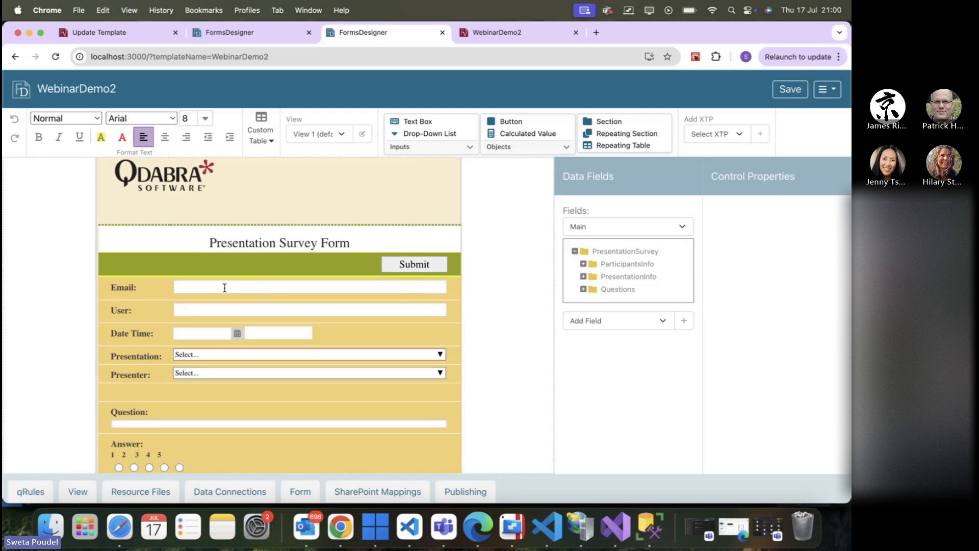
left_click(189, 288)
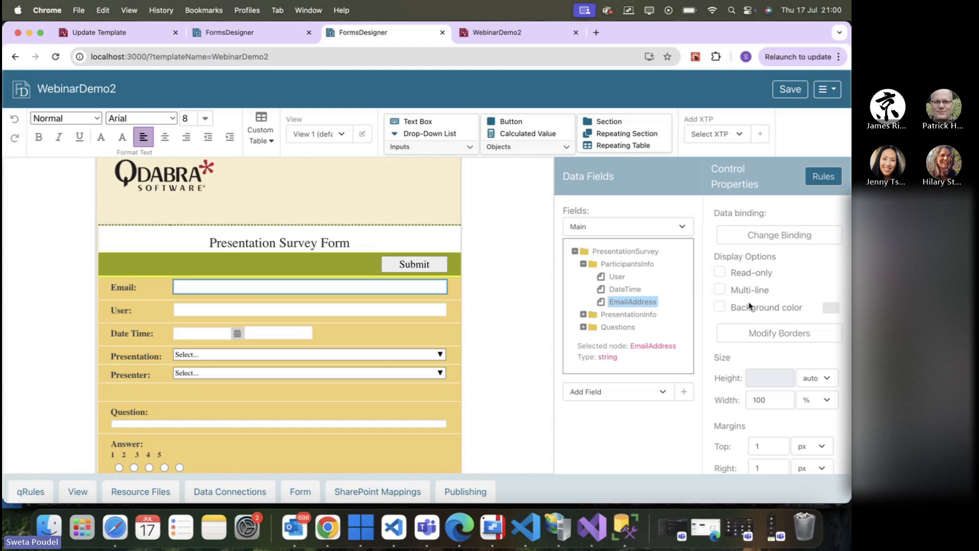
scroll(750, 305, "down", 1)
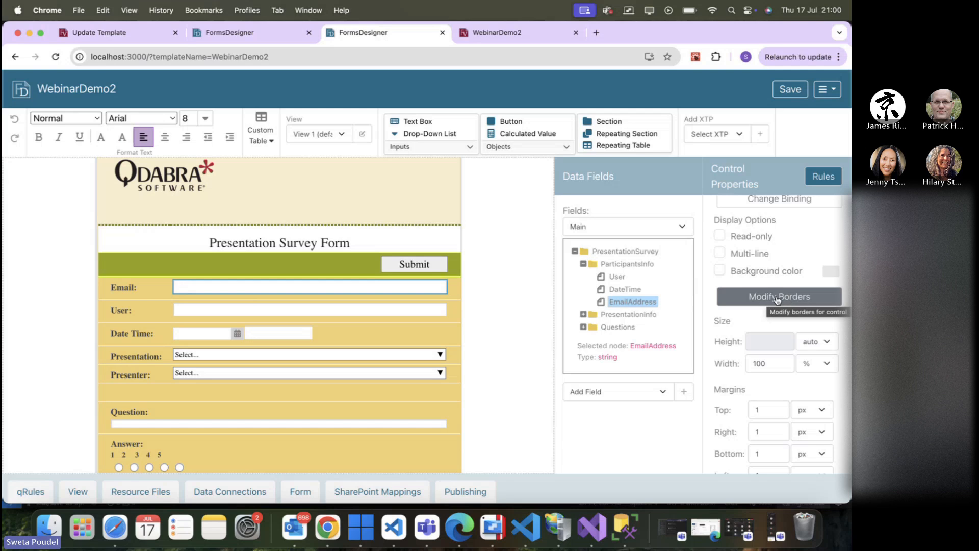
left_click(778, 299)
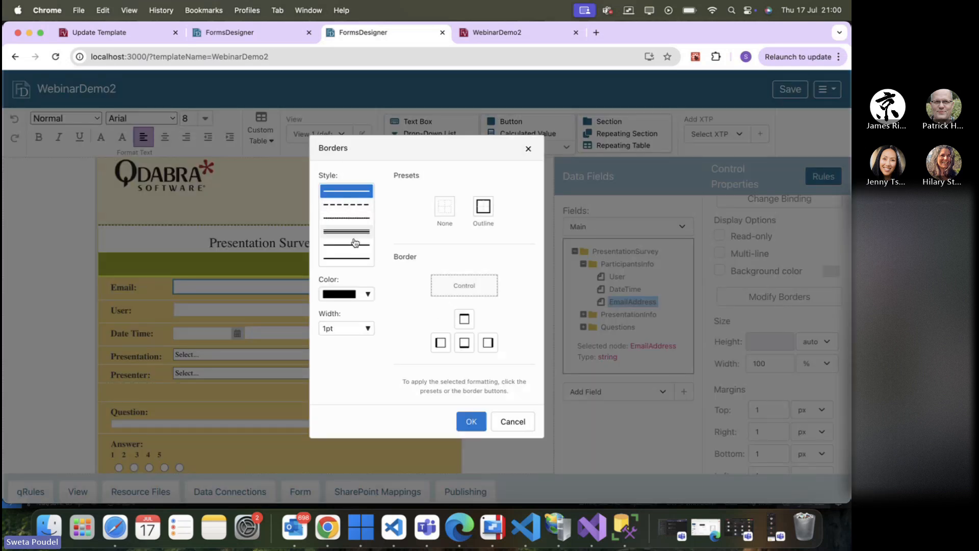
left_click(358, 206)
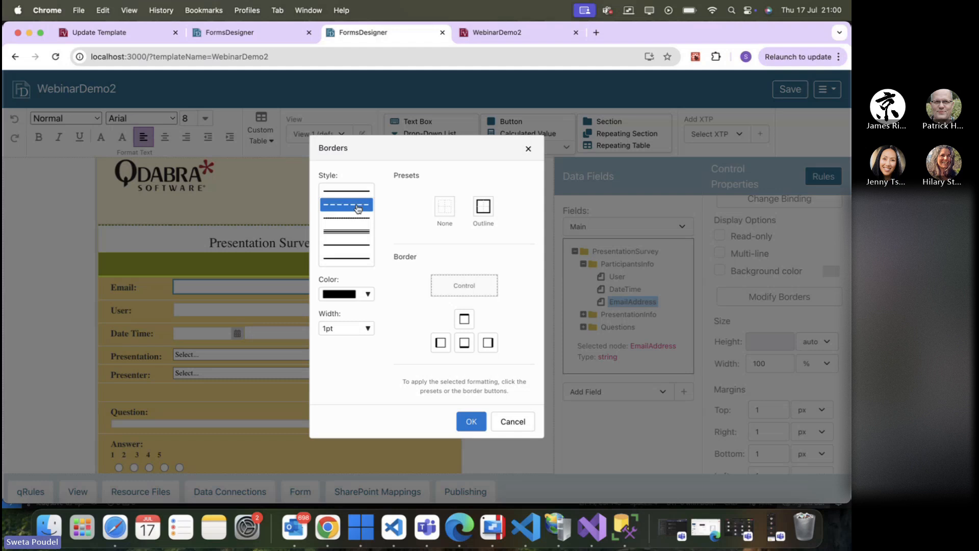
left_click(368, 297)
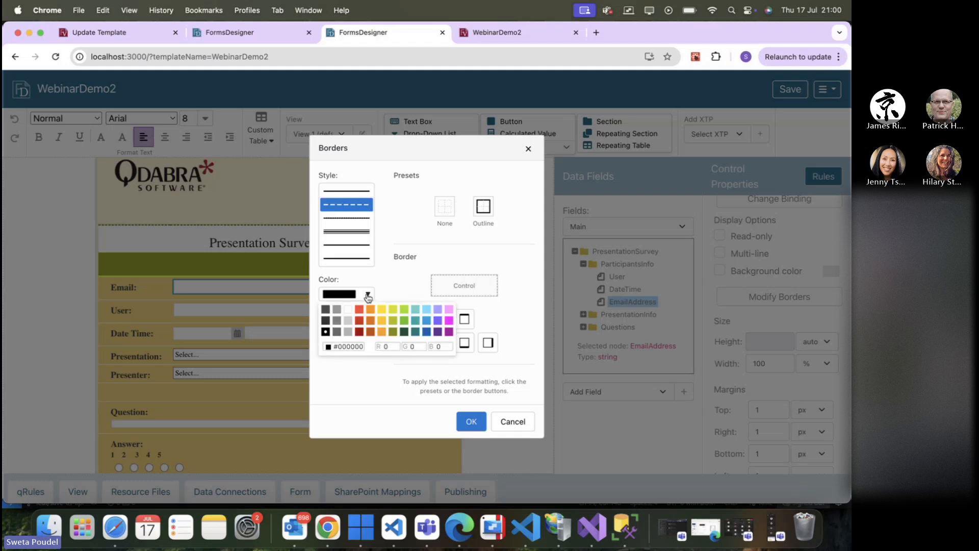
left_click(360, 309)
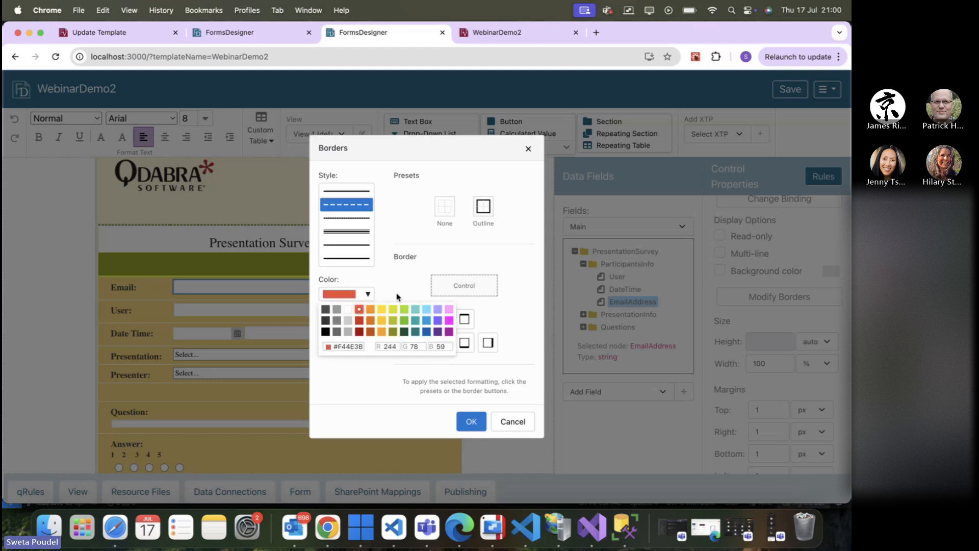
left_click(363, 328)
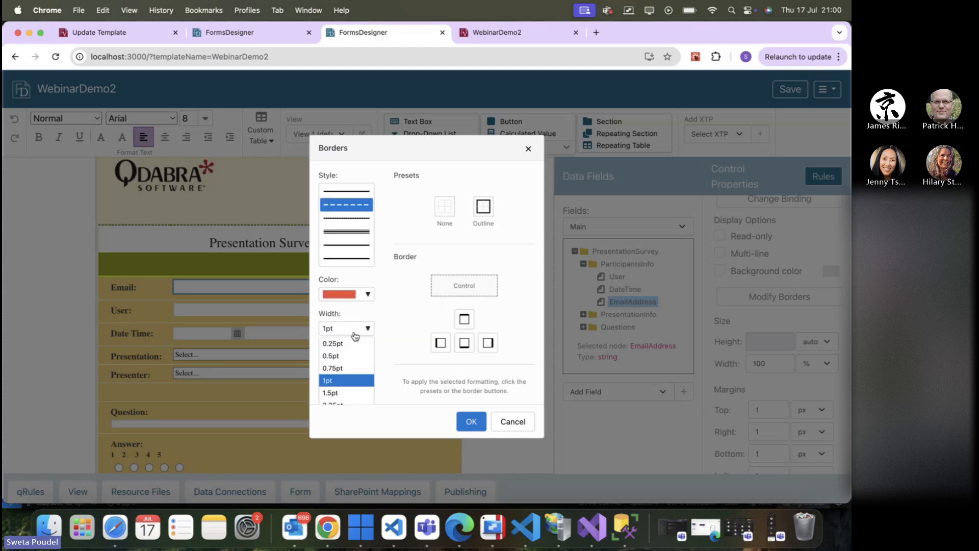
left_click(354, 393)
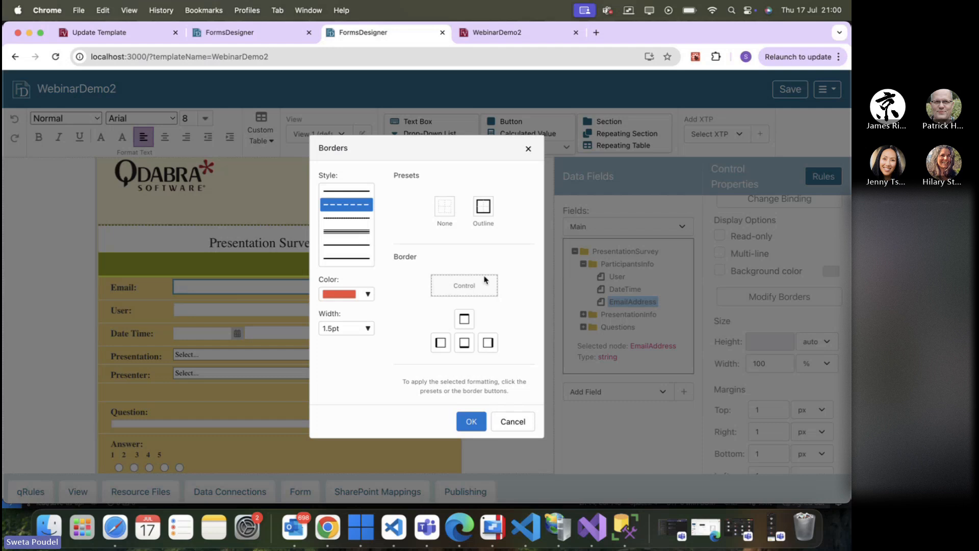
Try the border on the top and right edges and as an outline, and clear it with the None preset.
left_click(464, 319)
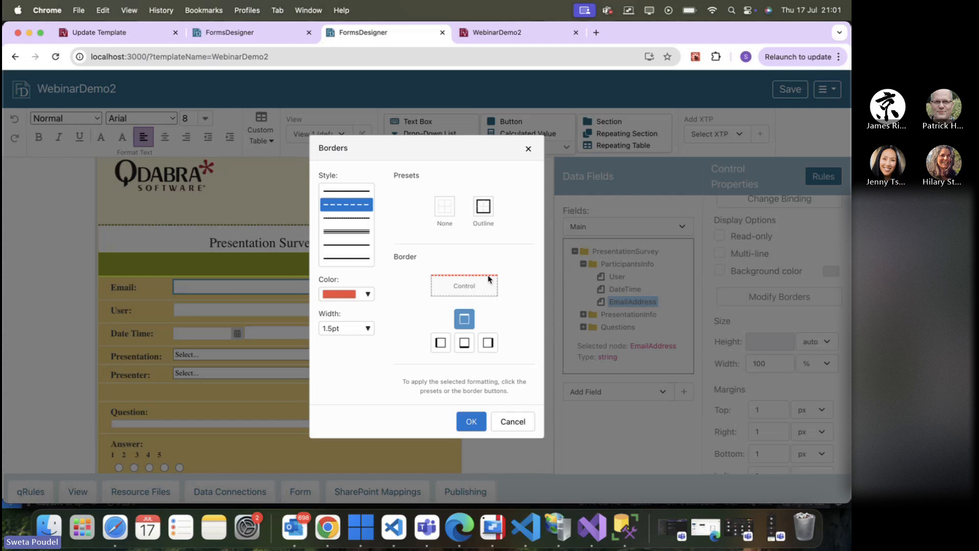
left_click(489, 343)
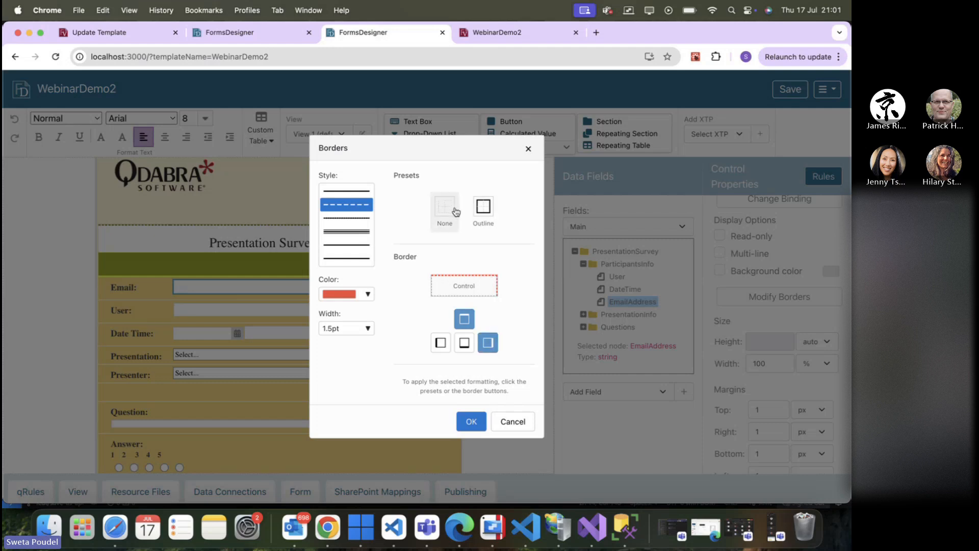
left_click(484, 209)
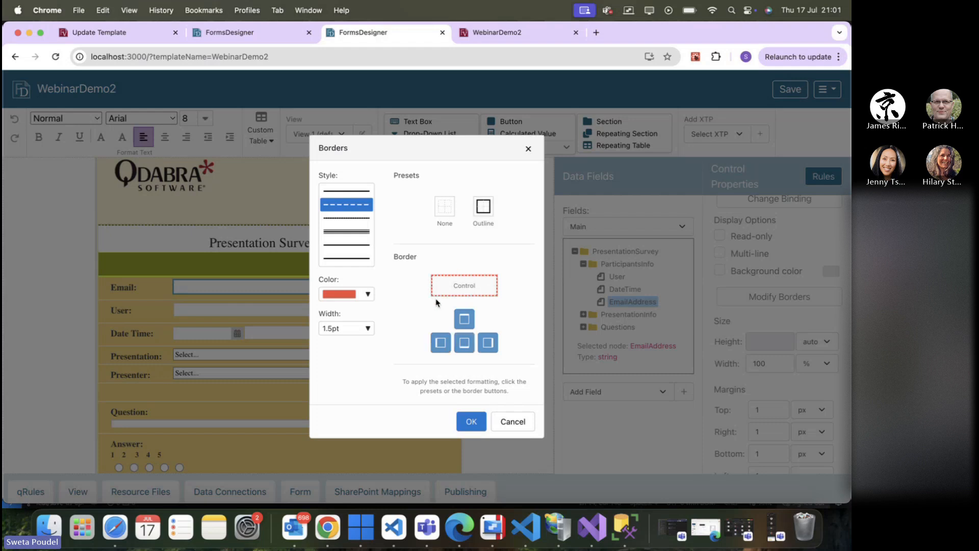
left_click(444, 207)
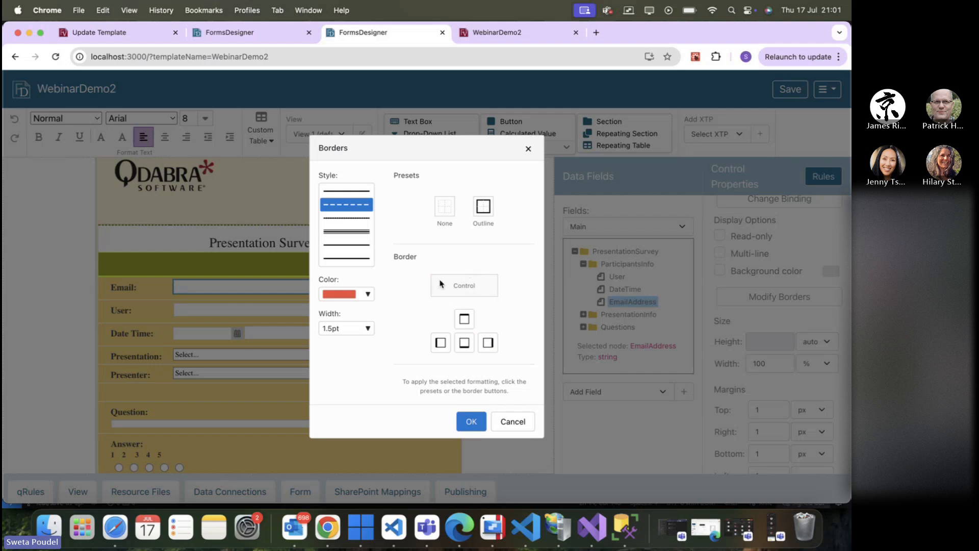
Apply the Outline border preset to the Email text box and confirm the border settings.
left_click(484, 206)
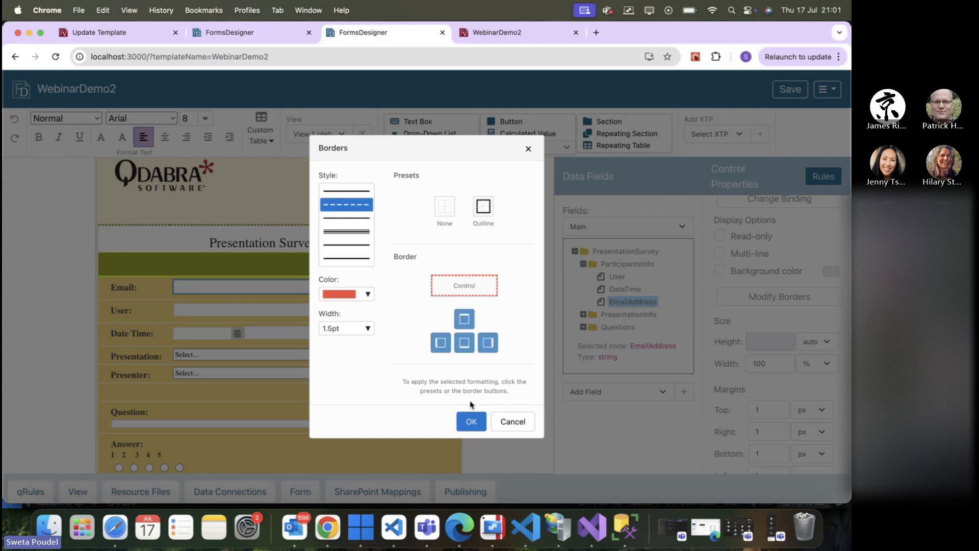
left_click(472, 421)
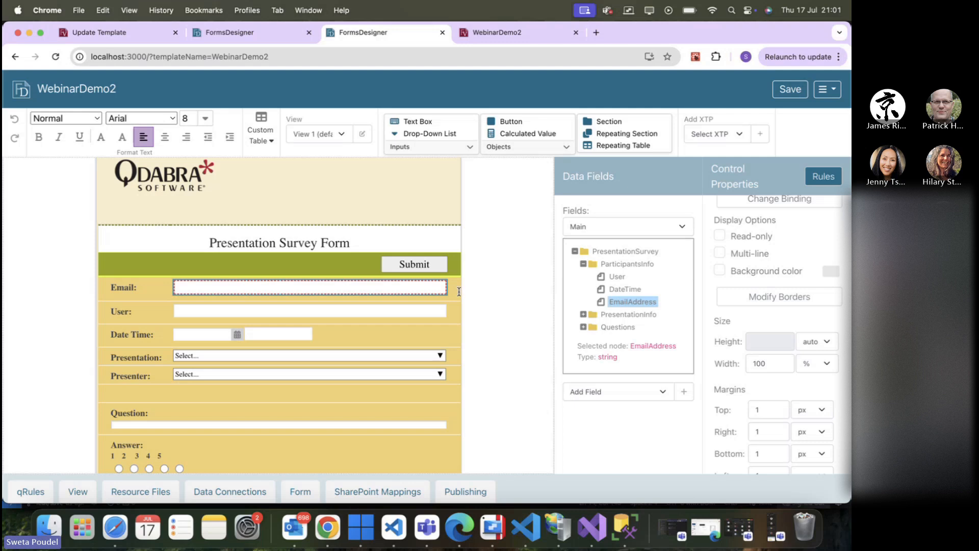
left_click(459, 291)
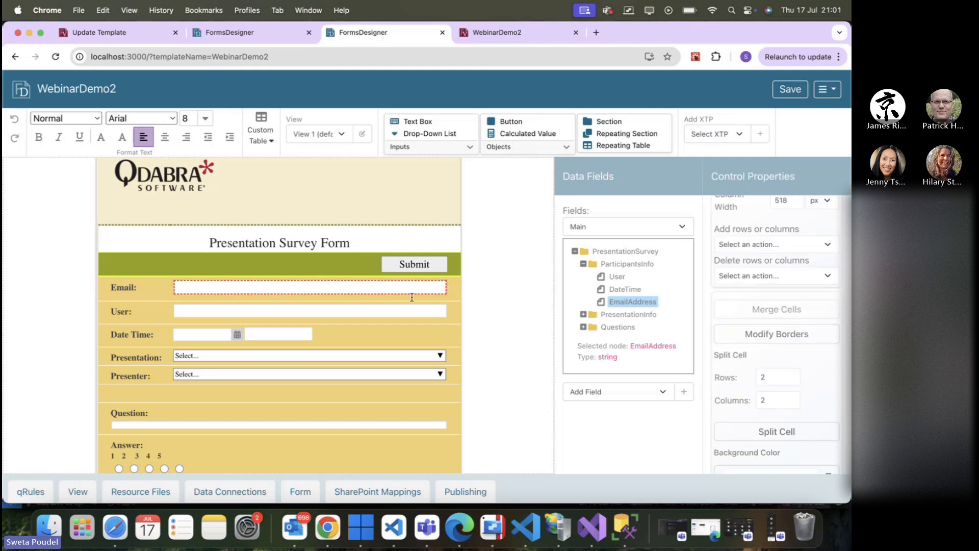
Save the WebinarDemo2 template and reload its form in the viewer to check the Email border.
left_click(790, 89)
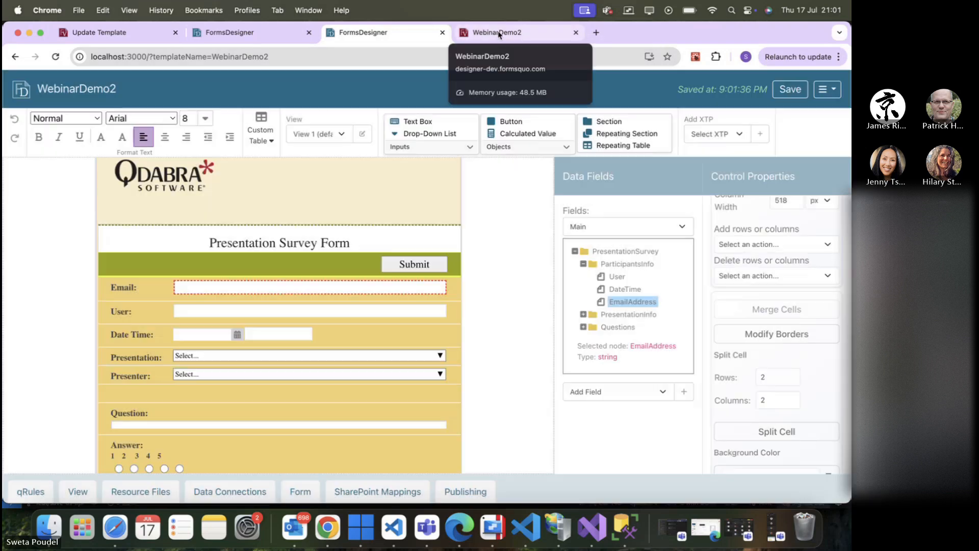
left_click(497, 32)
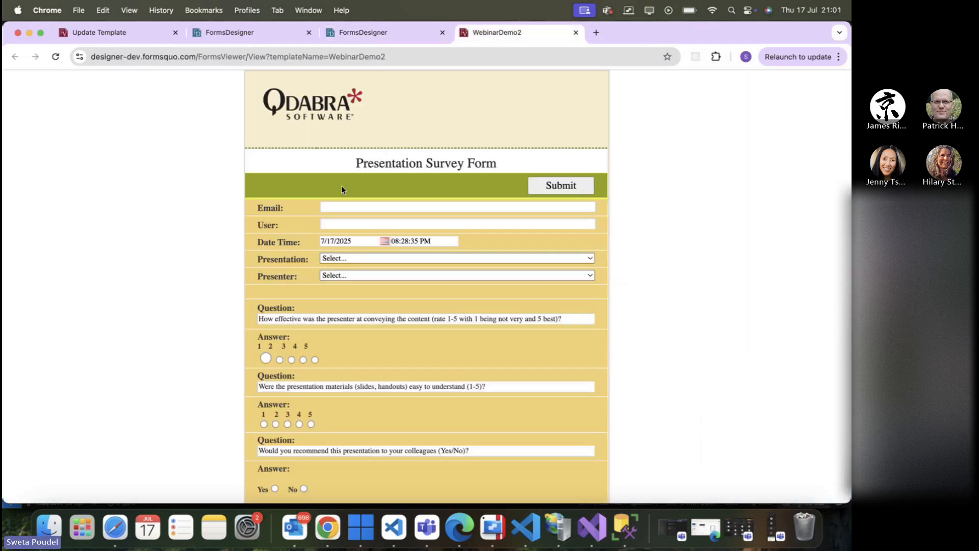
left_click(58, 59)
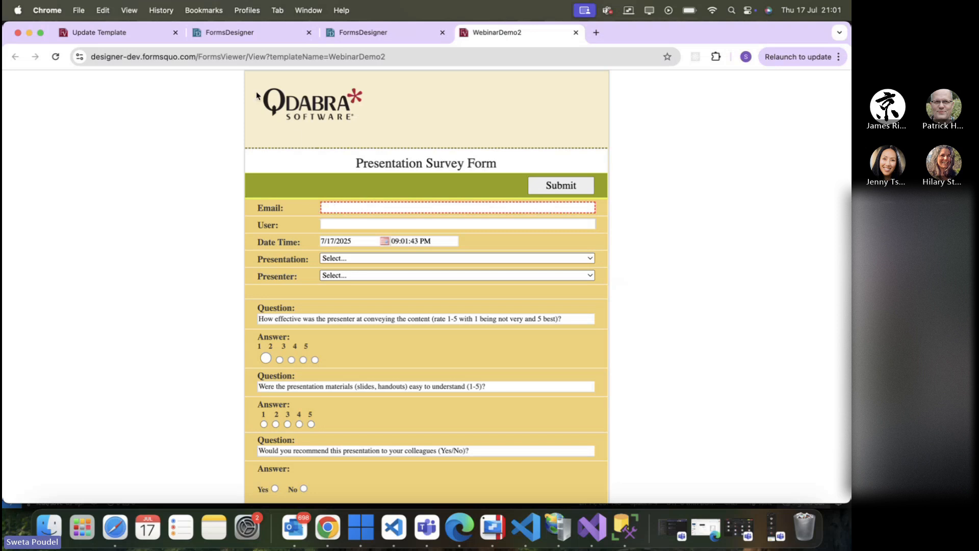
In the WebinarDemo1 layout table, split the tall second-column cell into 4 rows and 3 columns, and its first subcell into 4 rows and 4 columns.
left_click(224, 32)
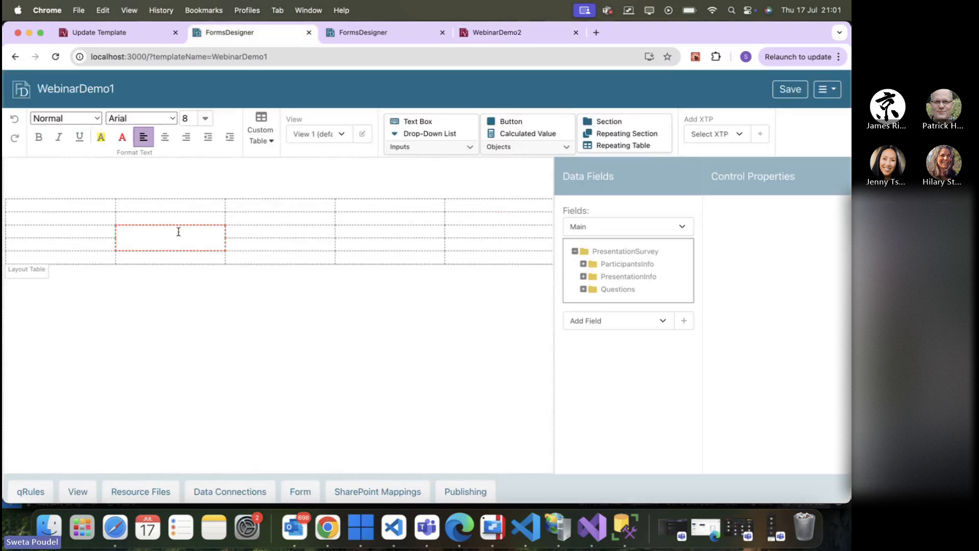
left_click(139, 233)
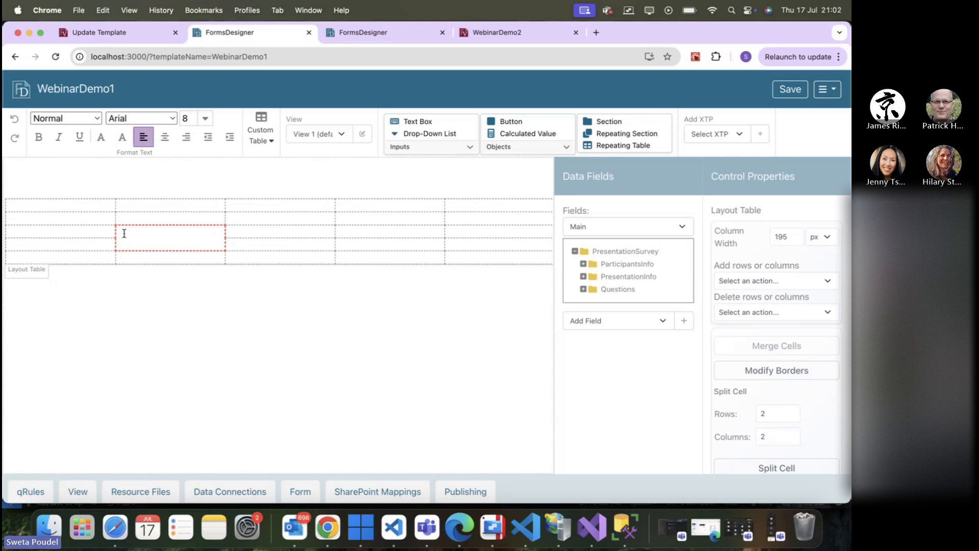
scroll(719, 337, "down", 1)
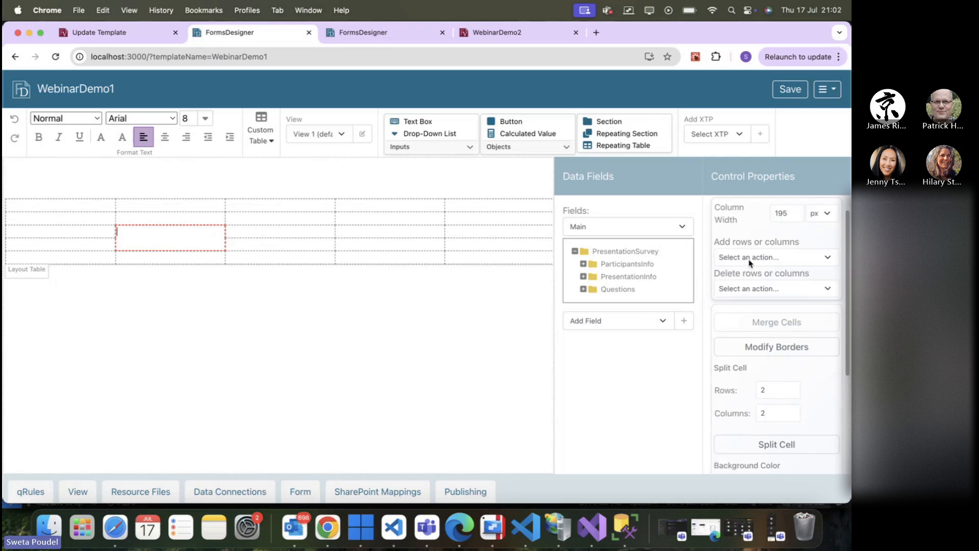
scroll(734, 385, "down", 3)
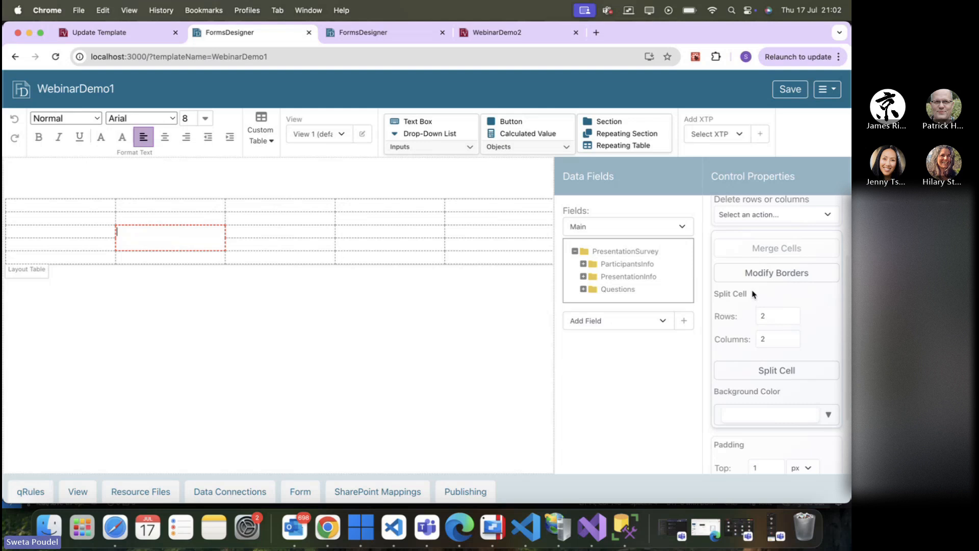
left_click_drag(749, 293, 715, 293)
left_click(772, 291)
double_click(791, 313)
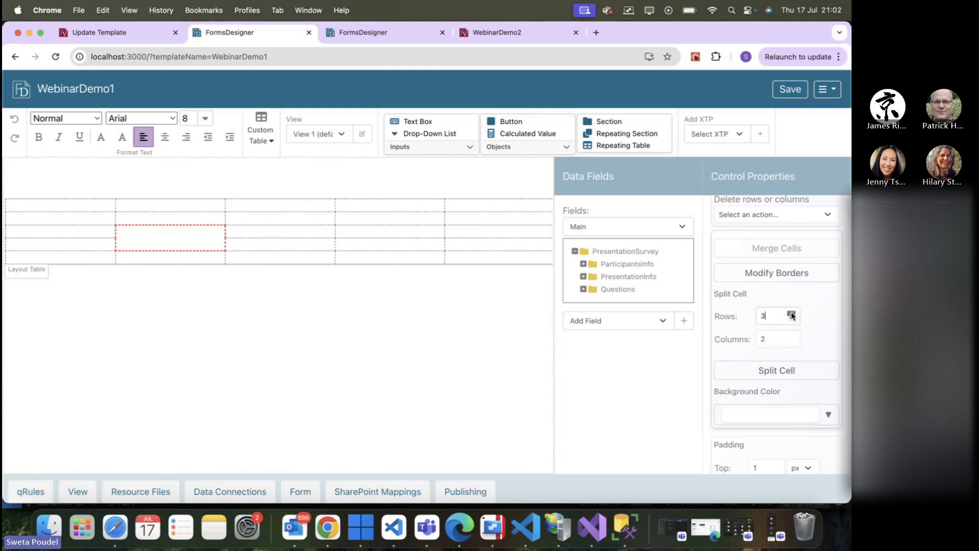
left_click(793, 336)
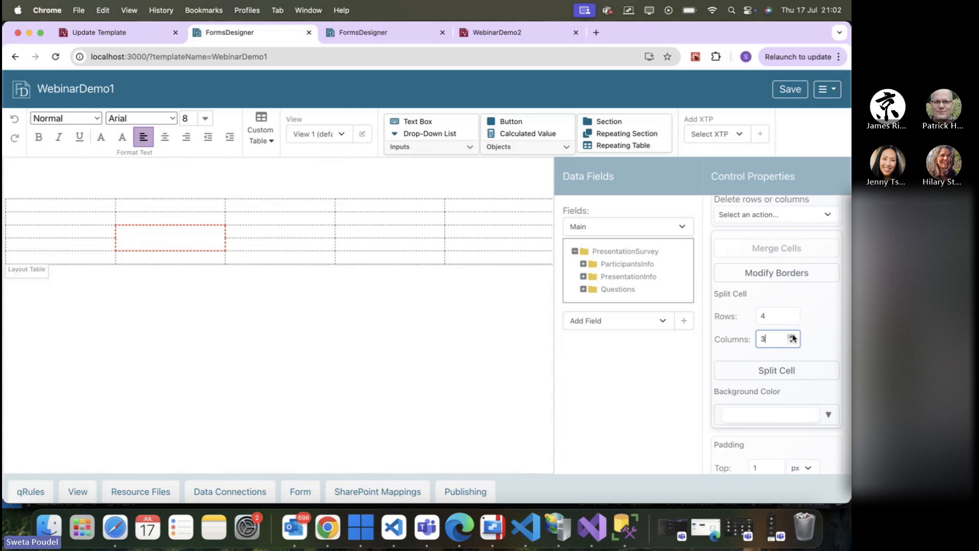
left_click(783, 371)
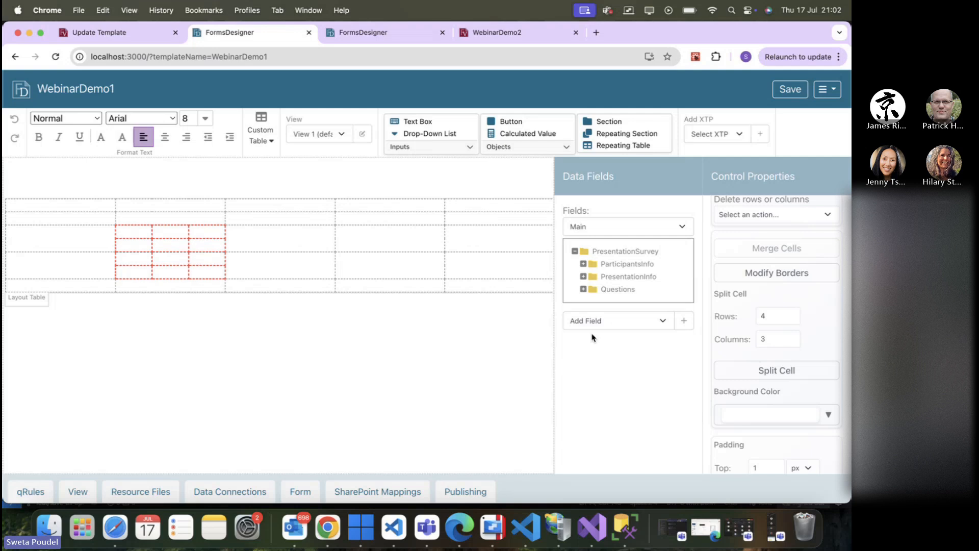
left_click(792, 338)
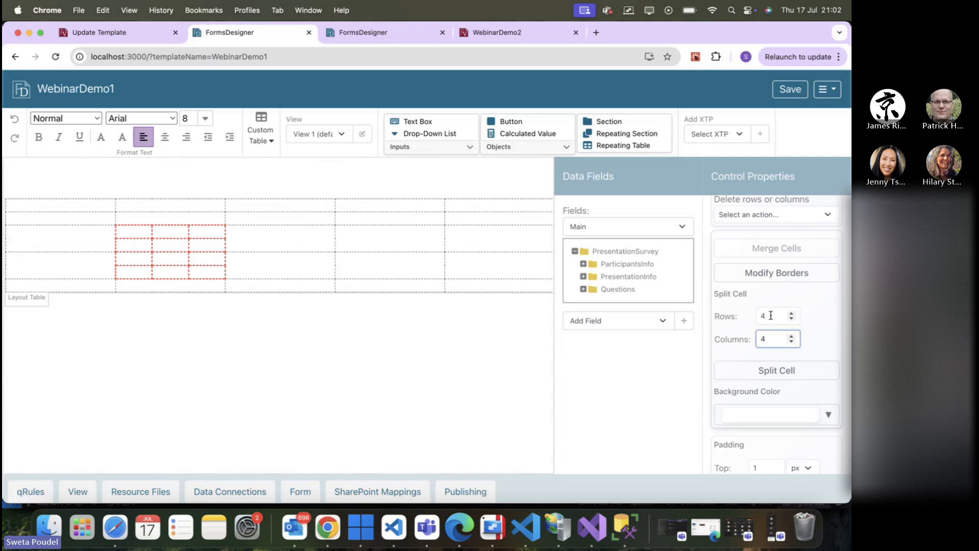
left_click(765, 369)
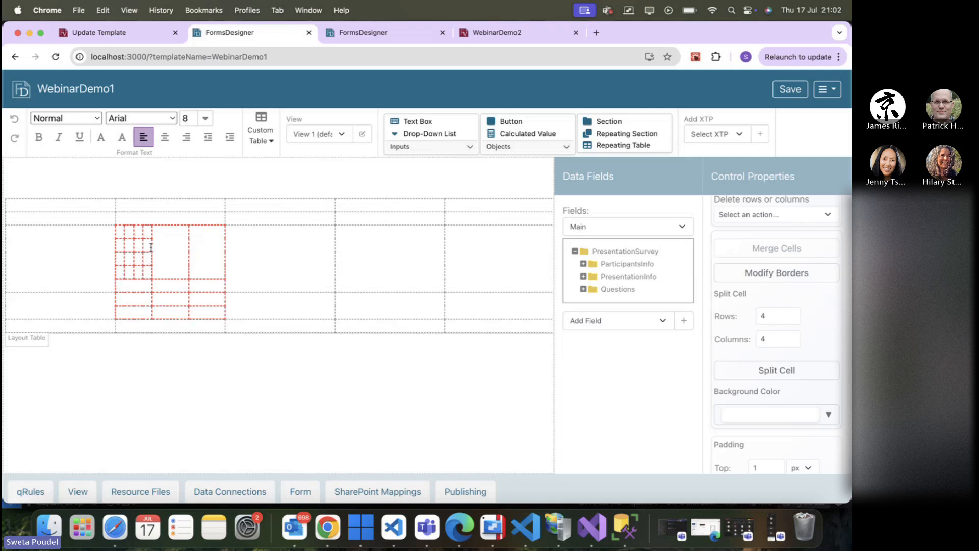
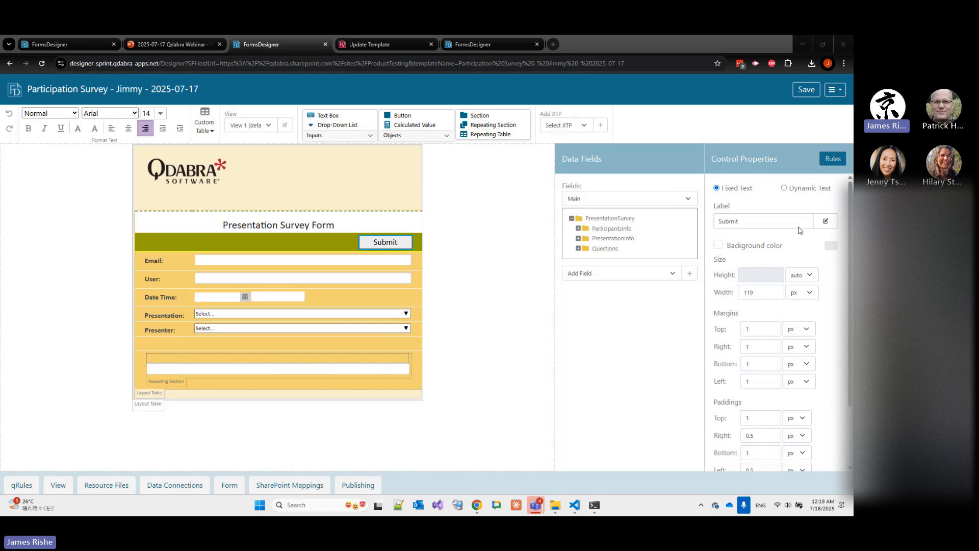
Open the Submit button's rules and examine the condition of its Hide formatting rule.
left_click(831, 159)
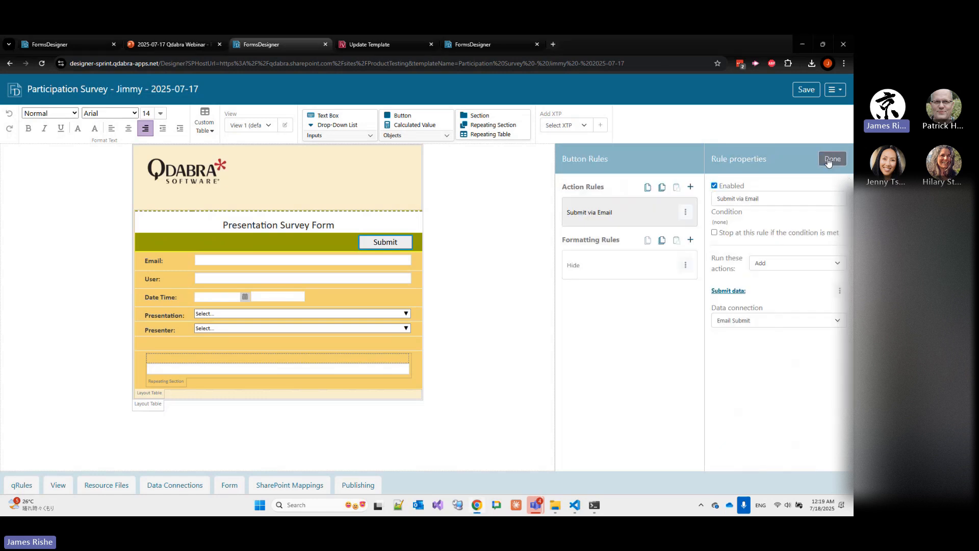
left_click(616, 264)
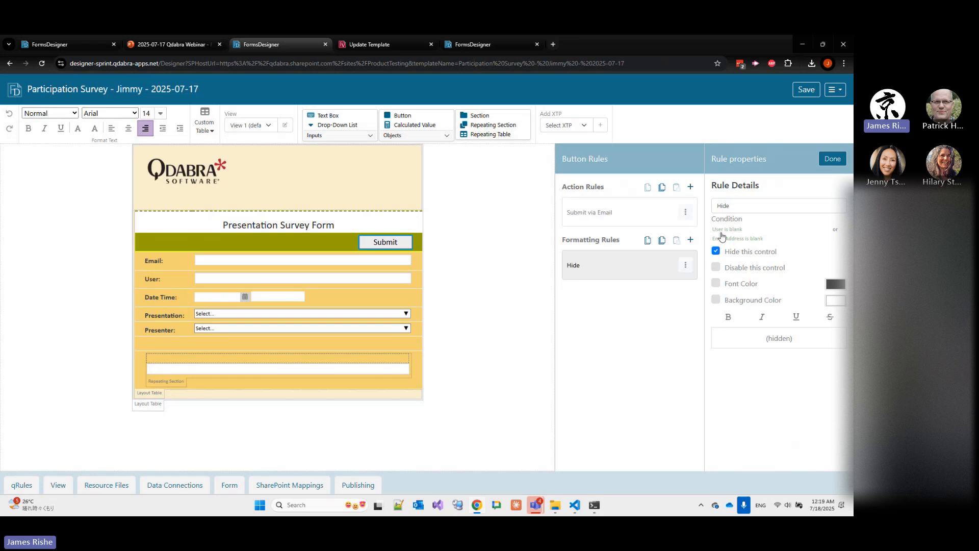
left_click(721, 235)
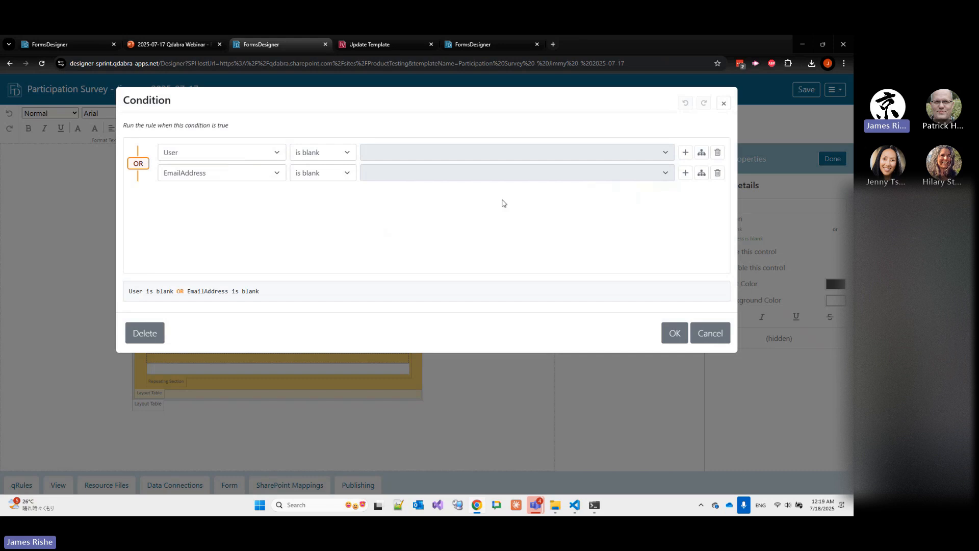
Try adding, removing and nesting clauses in the Hide rule's condition, switch the inner group to OR, and discard the changes.
left_click(686, 173)
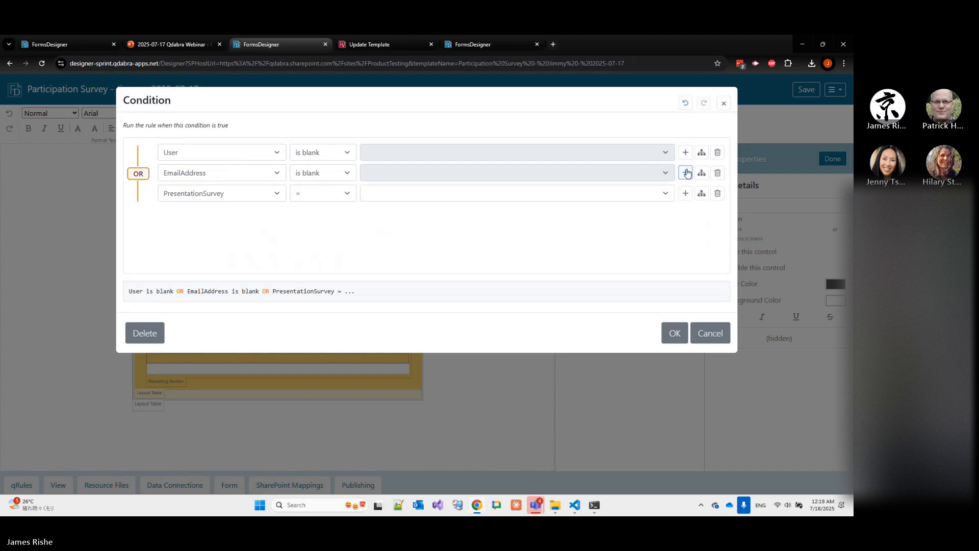
left_click(718, 194)
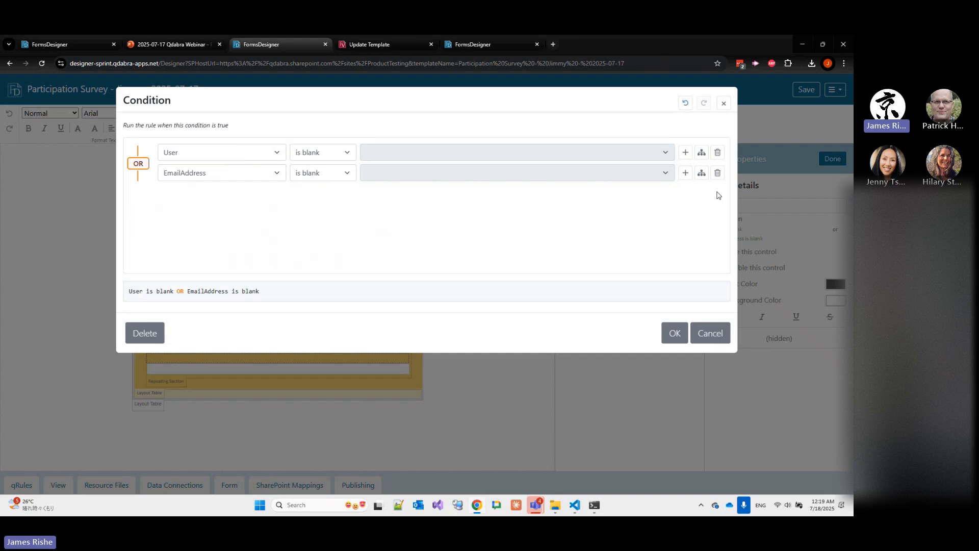
left_click(702, 173)
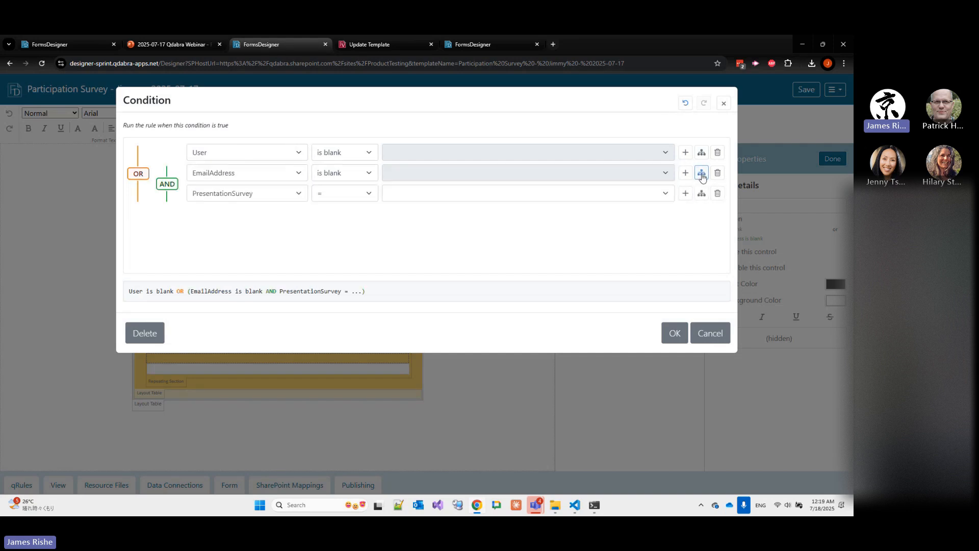
left_click(702, 173)
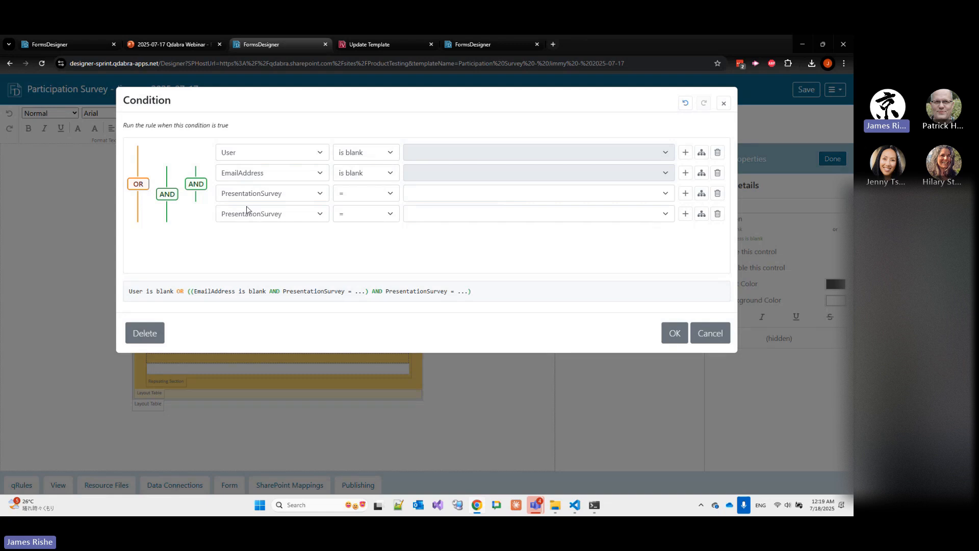
left_click(203, 187)
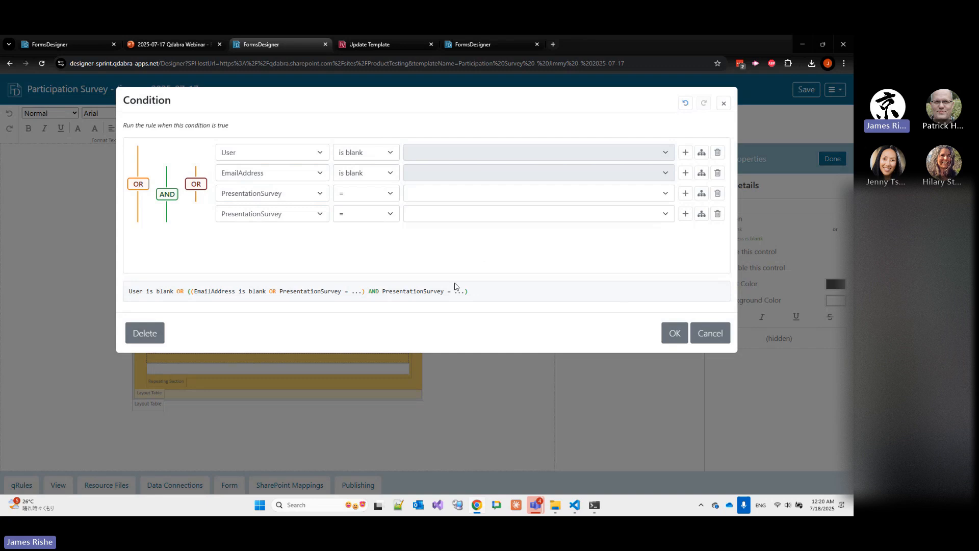
left_click(694, 334)
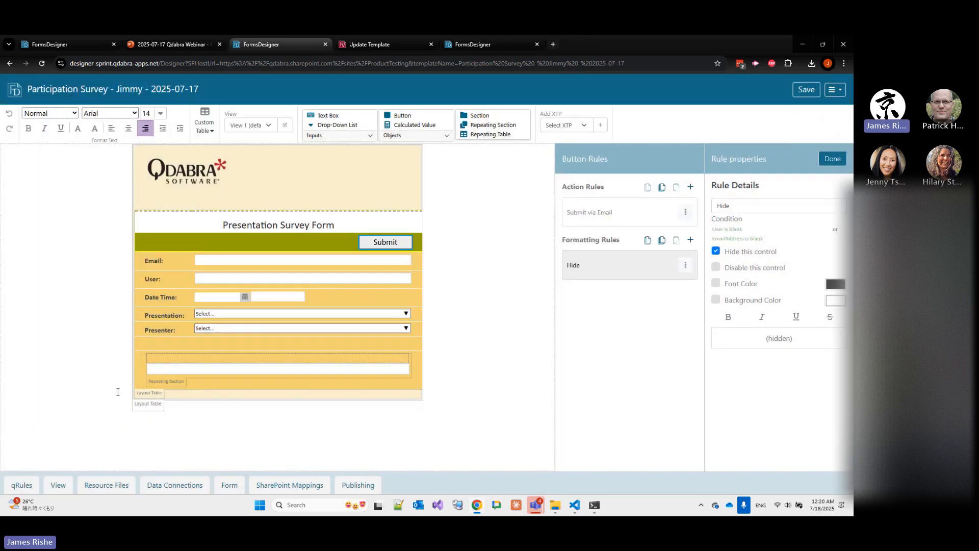
Leave the rules view and filter the Question repeating section to show data where QuestionNumber < 2.
left_click(158, 385)
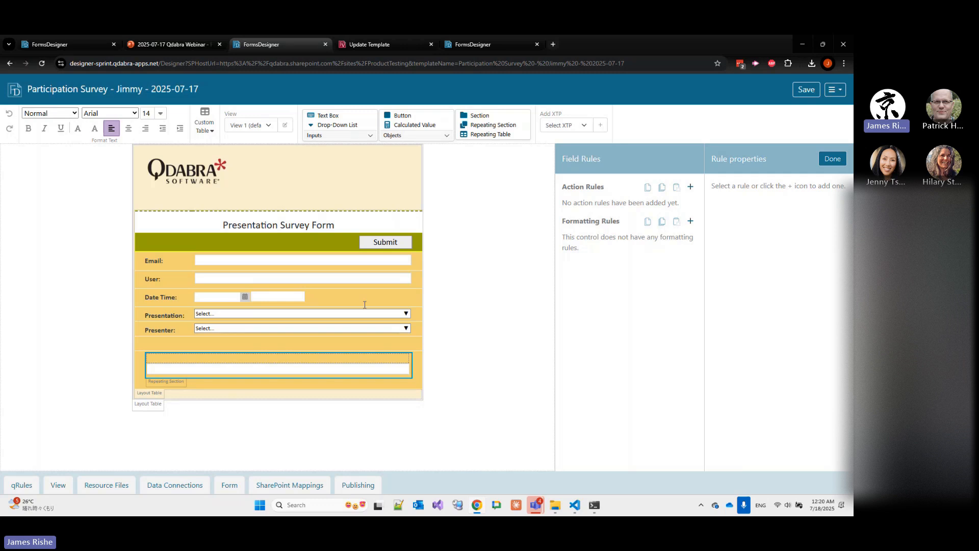
left_click(832, 158)
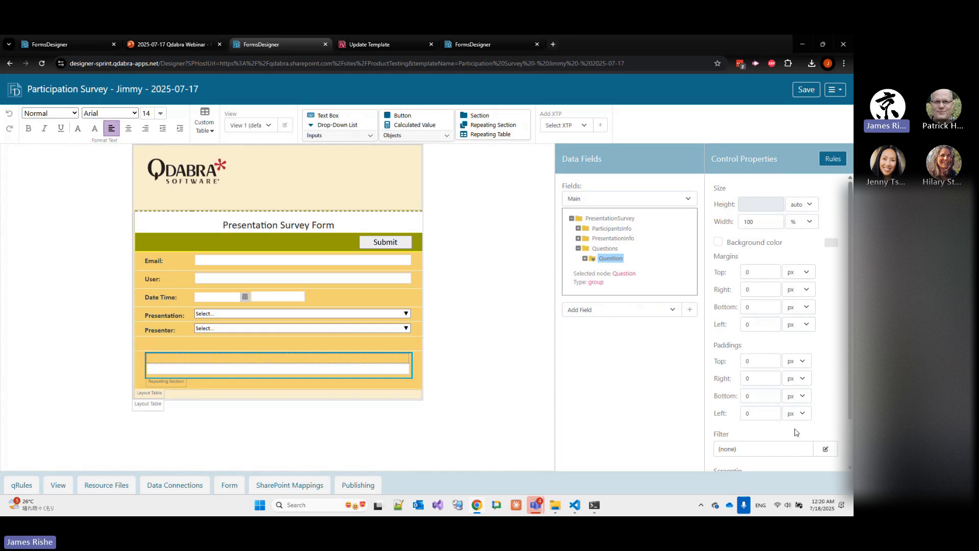
scroll(794, 425, "down", 1)
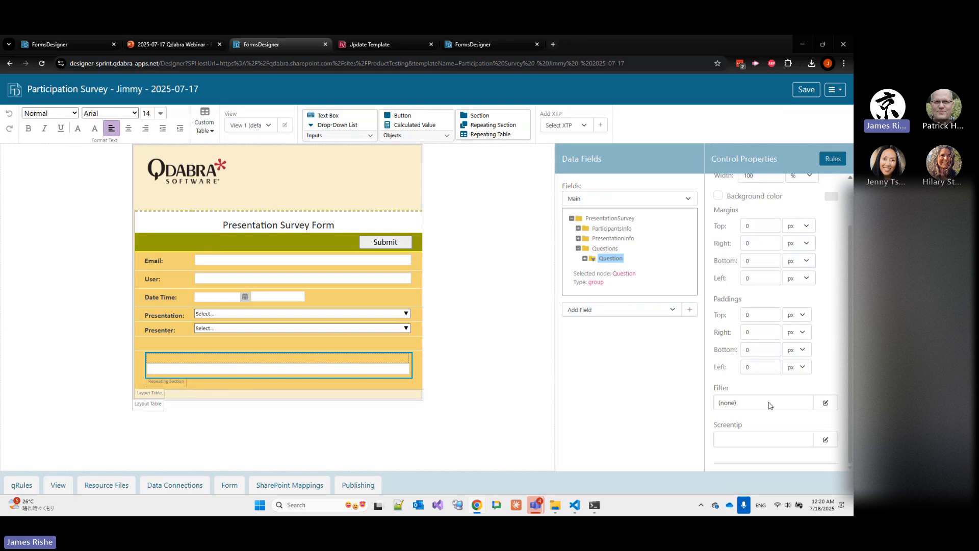
scroll(819, 403, "down", 1)
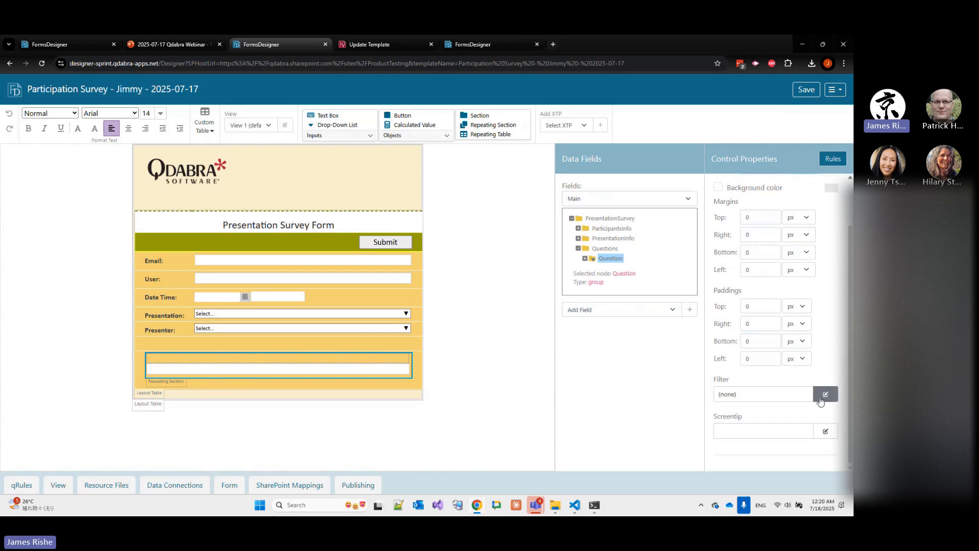
left_click(825, 394)
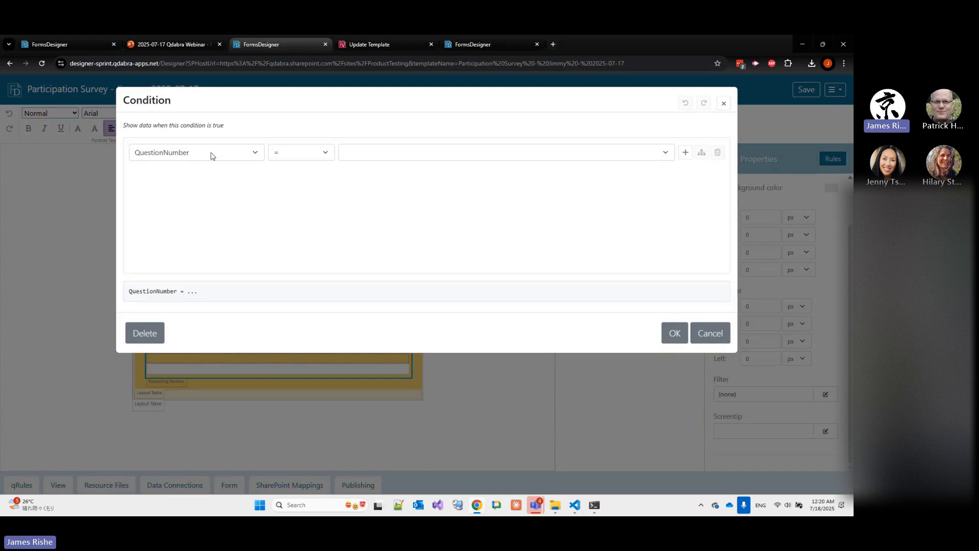
left_click(292, 155)
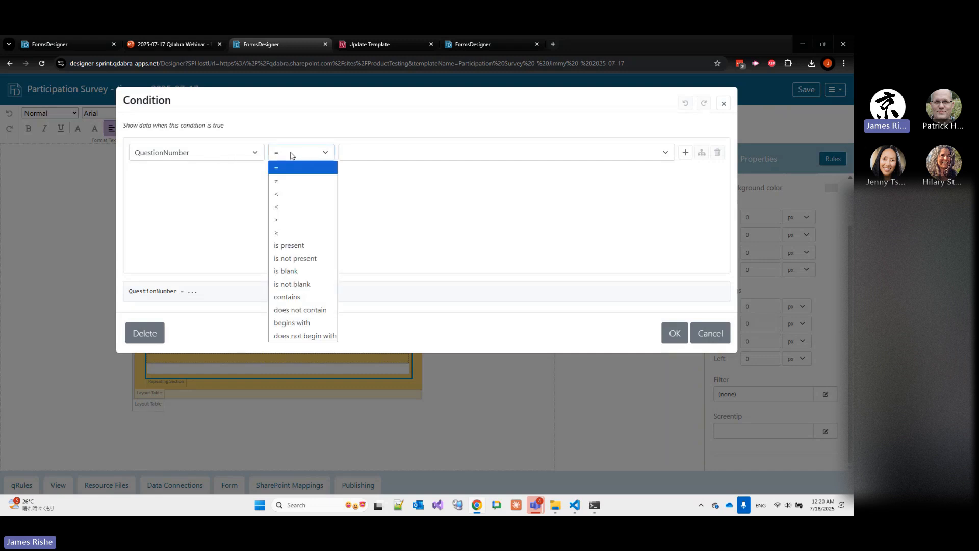
left_click(297, 195)
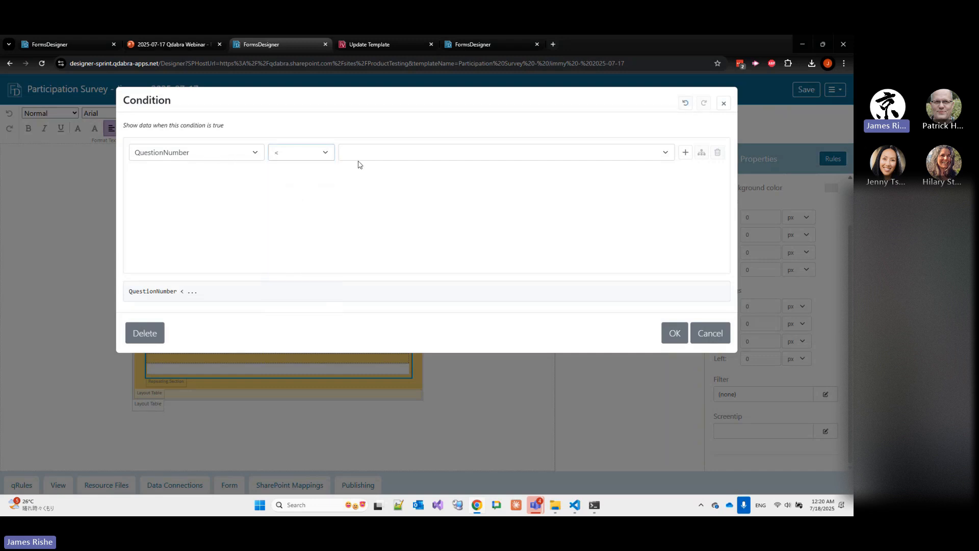
left_click(360, 168)
type("2")
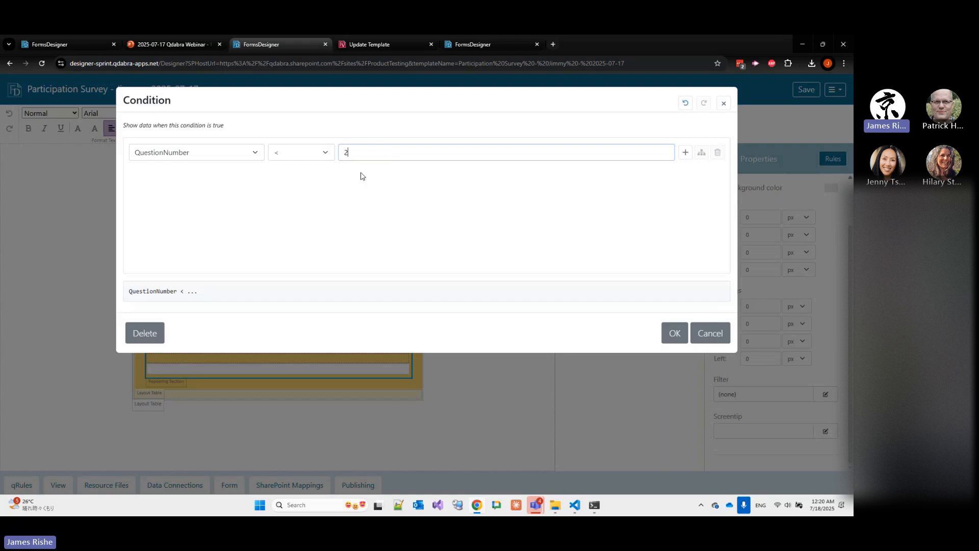
left_click(675, 338)
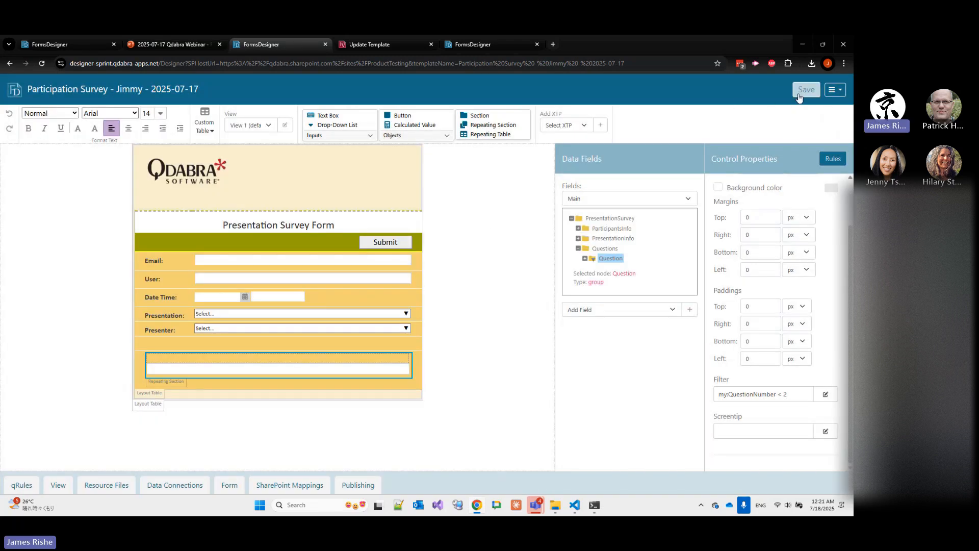
Save the Participation Survey template and open its form in the viewer to check the filtered questions.
left_click(803, 92)
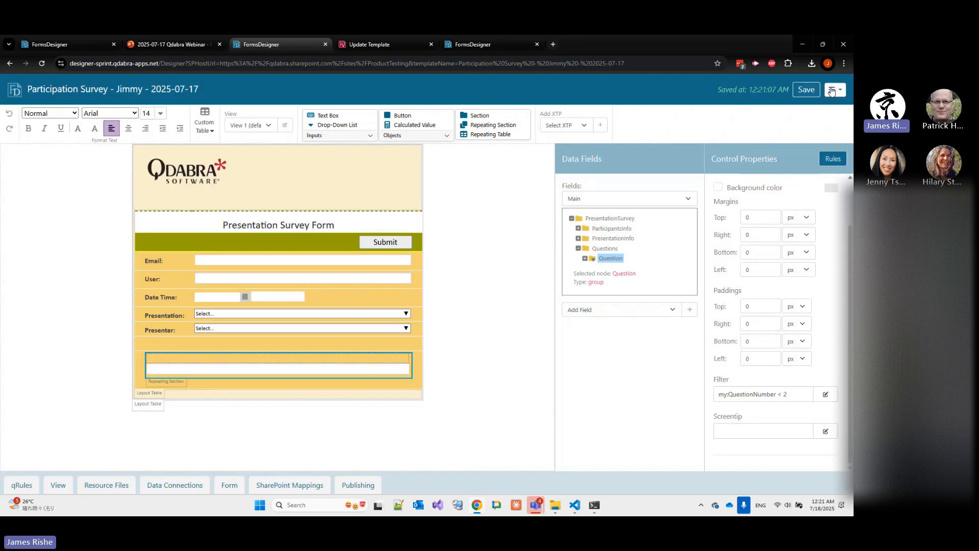
left_click(832, 91)
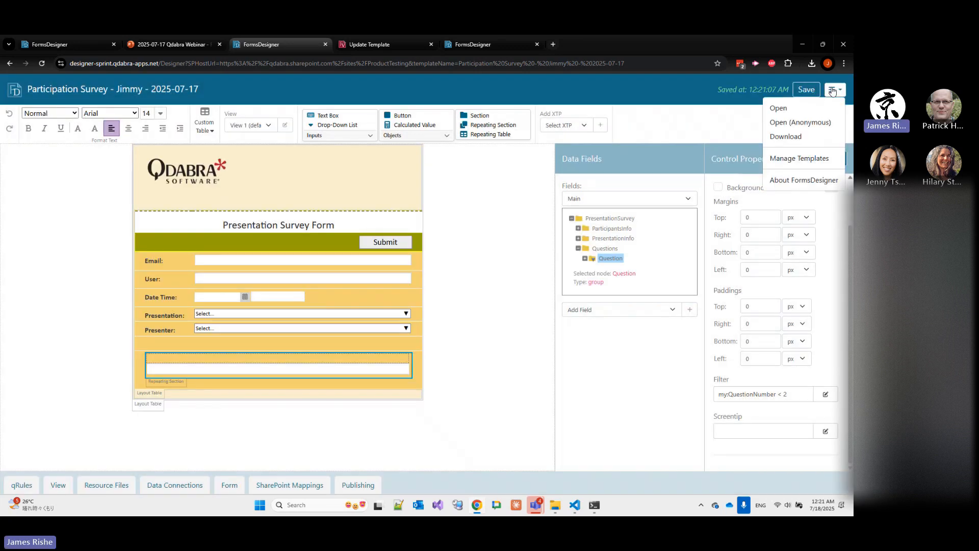
left_click(810, 106)
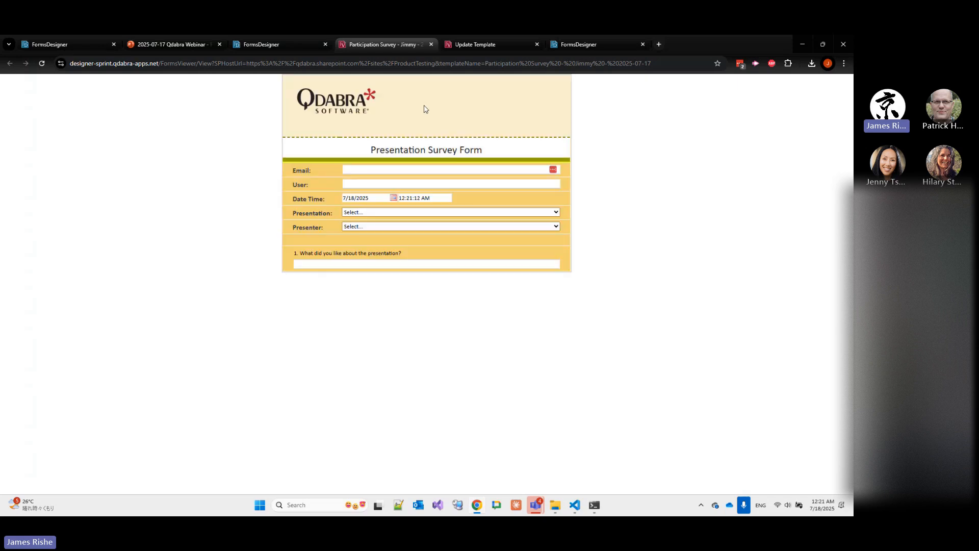
Return to the designer and change the repeating section's filter operator to ≤, keeping the comparison value 2.
left_click(278, 44)
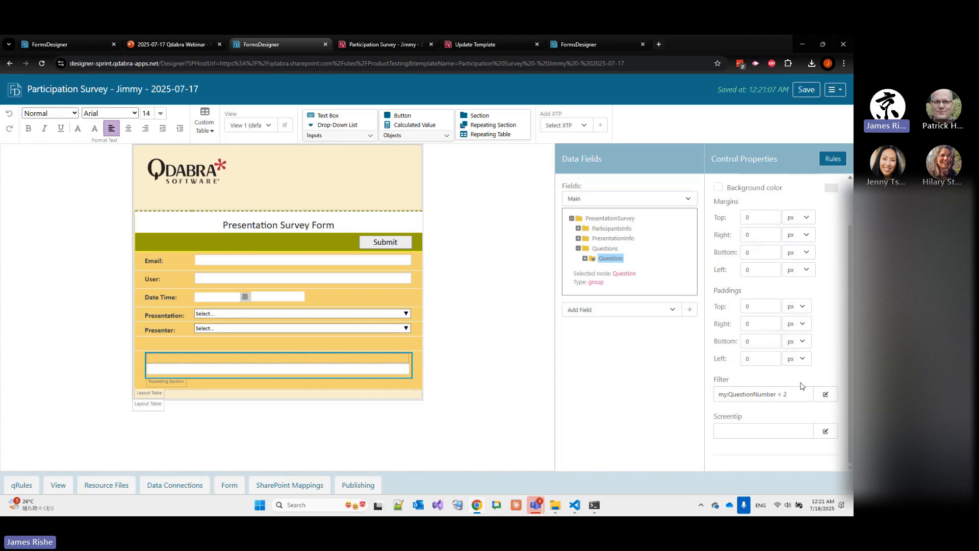
left_click(826, 394)
left_click(278, 150)
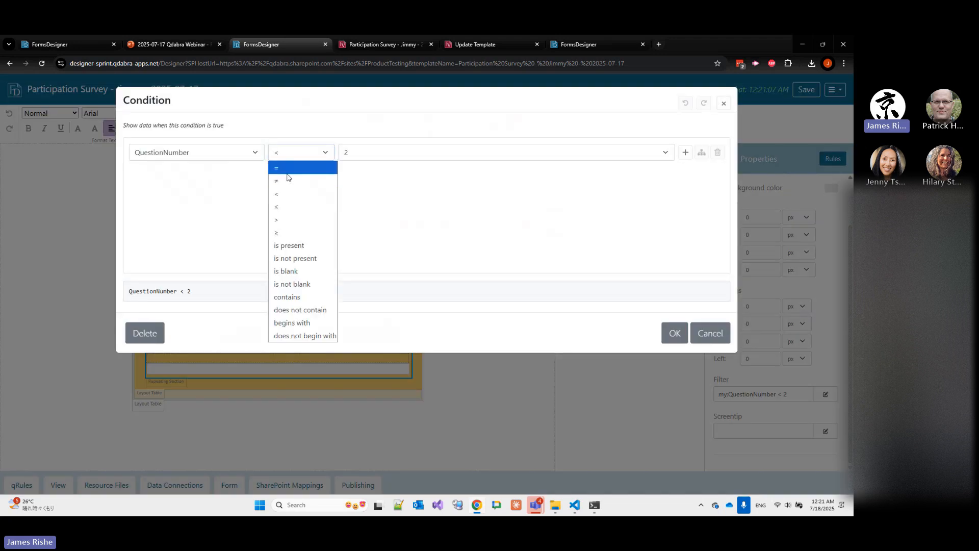
left_click(289, 209)
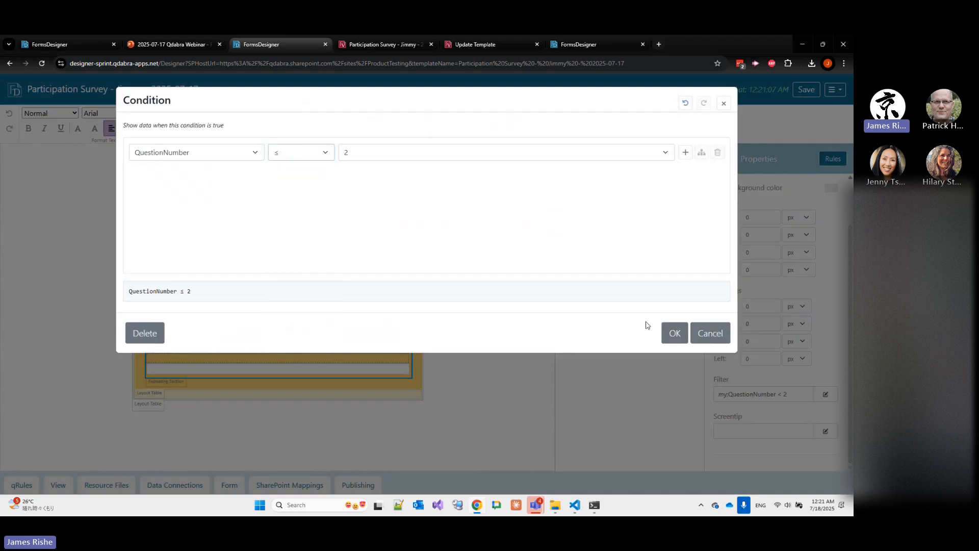
left_click(670, 332)
Save the template and reload the form in the viewer to check the QuestionNumber ≤ 2 filter.
left_click(805, 90)
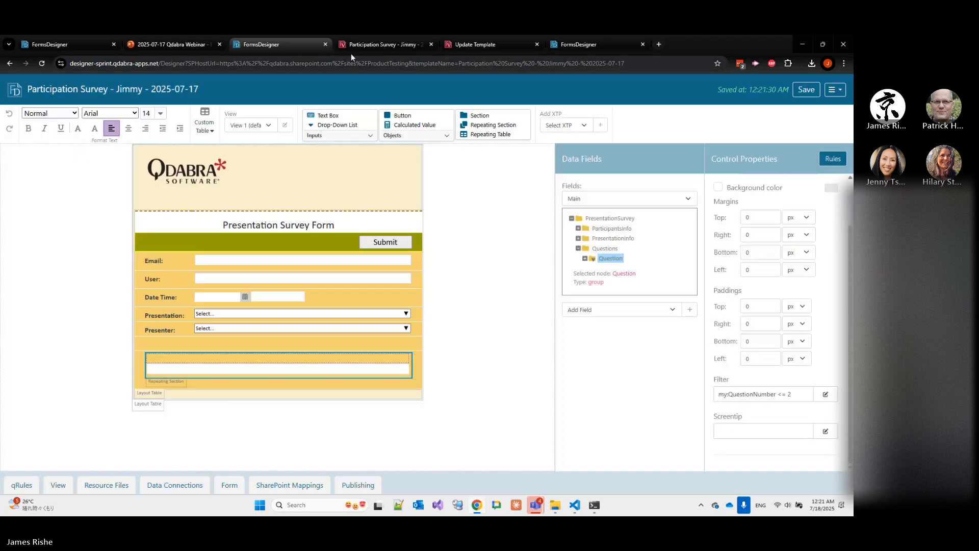
left_click(348, 45)
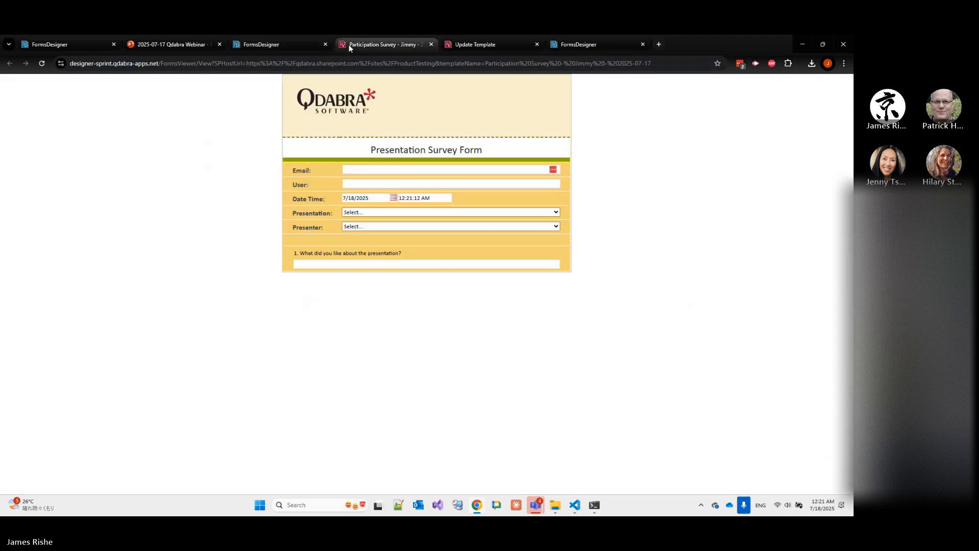
key("F5")
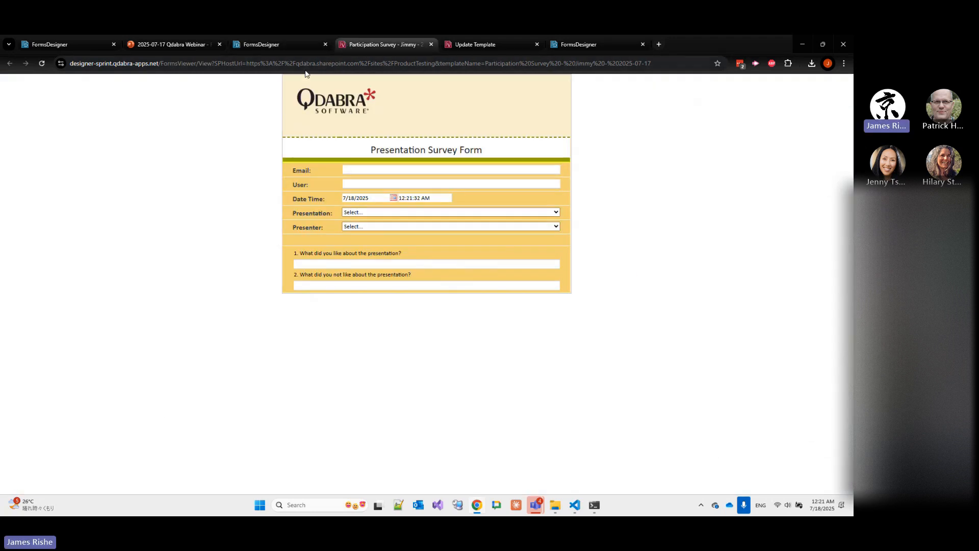
Return to the designer and delete the filter condition from the Question repeating section.
left_click(274, 45)
left_click(828, 394)
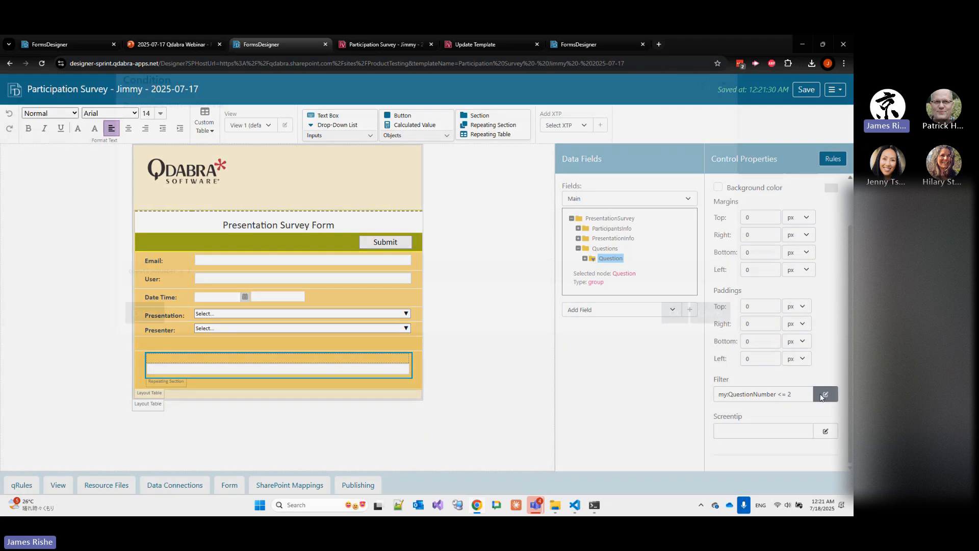
left_click(145, 333)
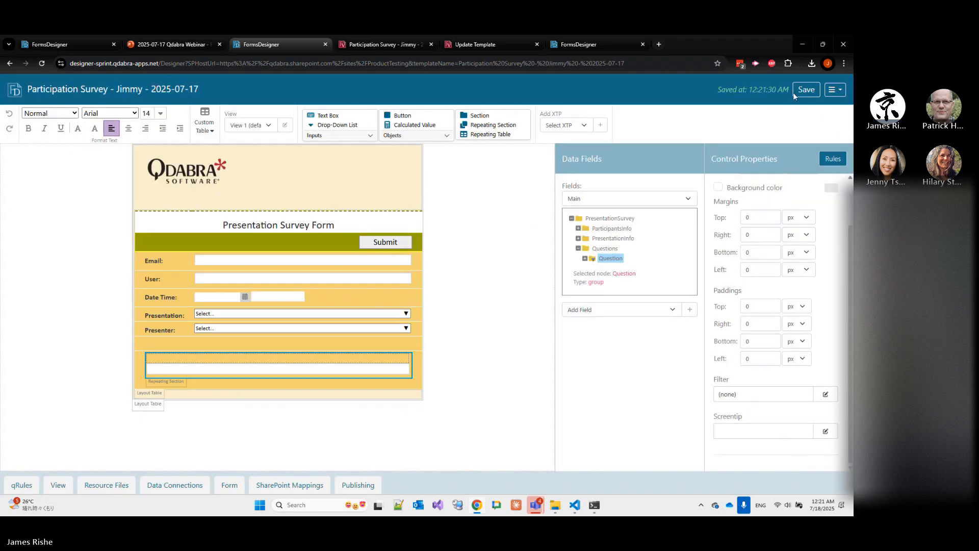
Save the template without the filter and reload the form in the viewer to check the question list.
left_click(796, 91)
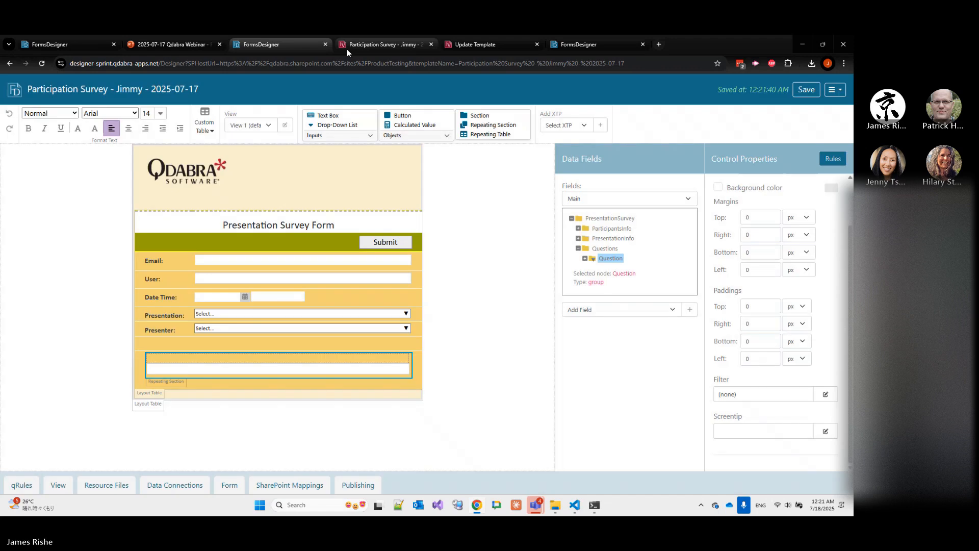
left_click(347, 50)
key("F5")
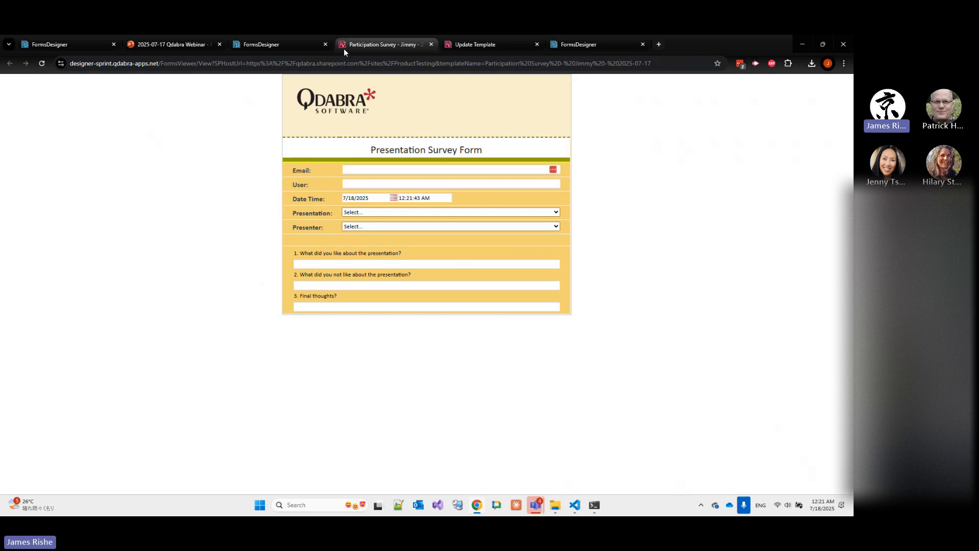
Back in the designer, insert a Calculated Value control in the empty table row below Presenter.
left_click(296, 47)
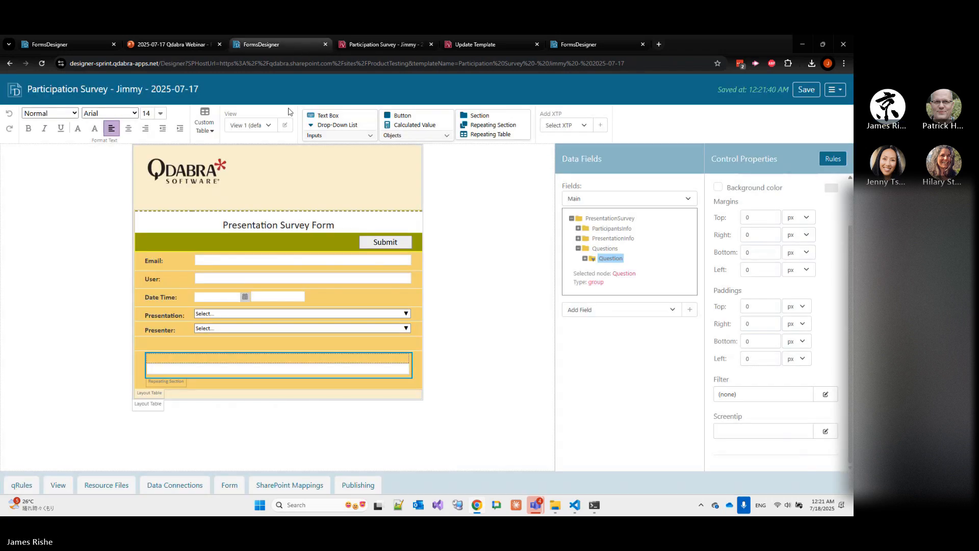
left_click(276, 339)
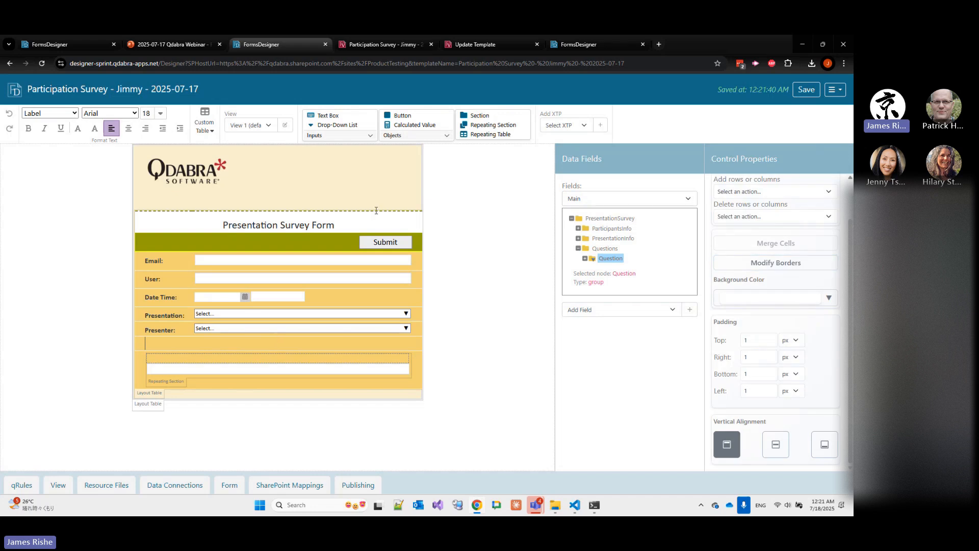
left_click(403, 127)
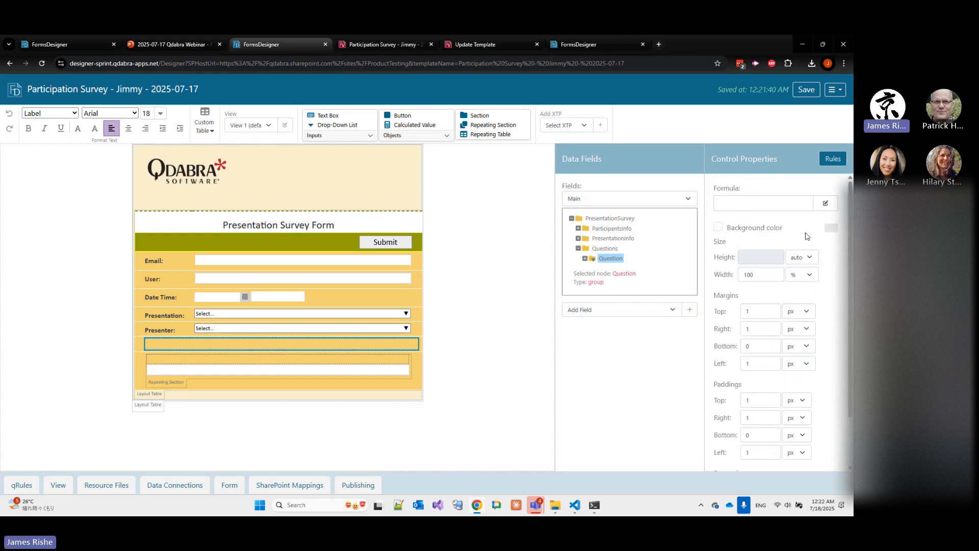
Start the Calculated Value control's formula with concat("Final thoughts: ", leaving it open for a field reference.
left_click(826, 203)
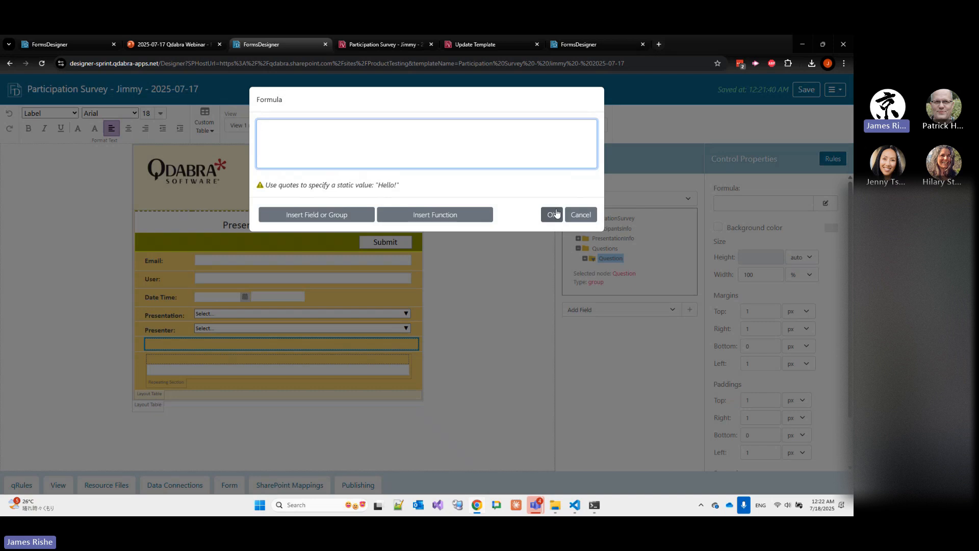
type("q")
type("om")
type("cat(\"")
type("Final throu")
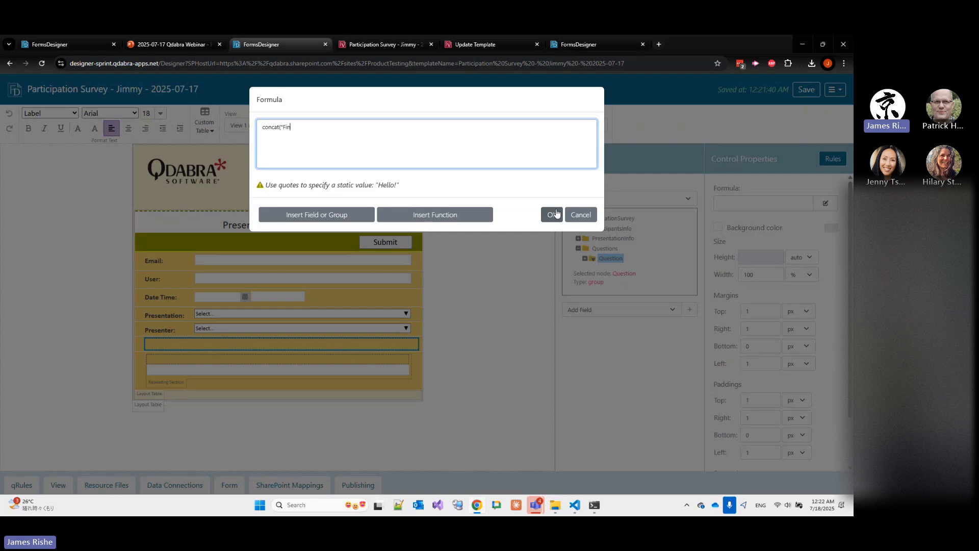
key("BackSpace")
key("BackSpace")
type("oughts:")
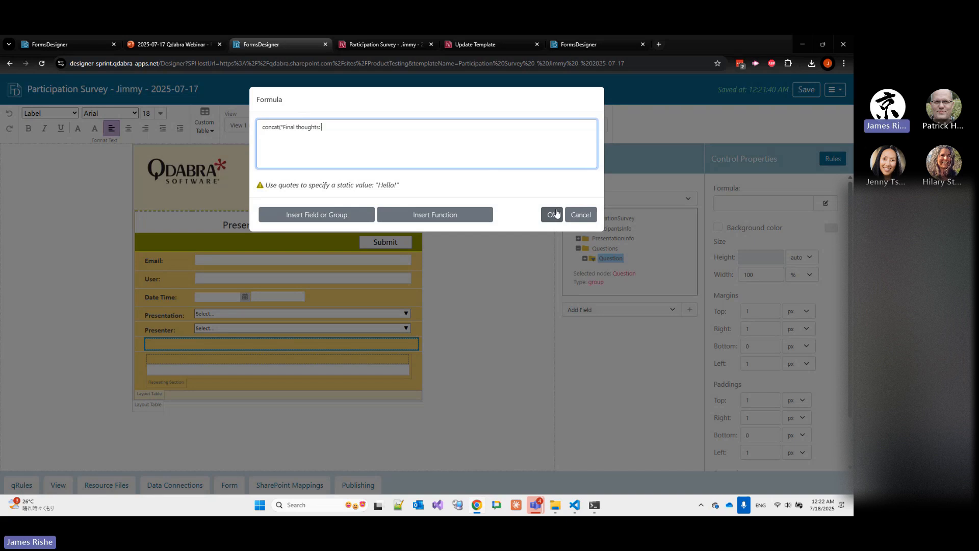
type(": \",")
Choose the Answer field under Questions > Question as the field to insert into the formula.
left_click(356, 219)
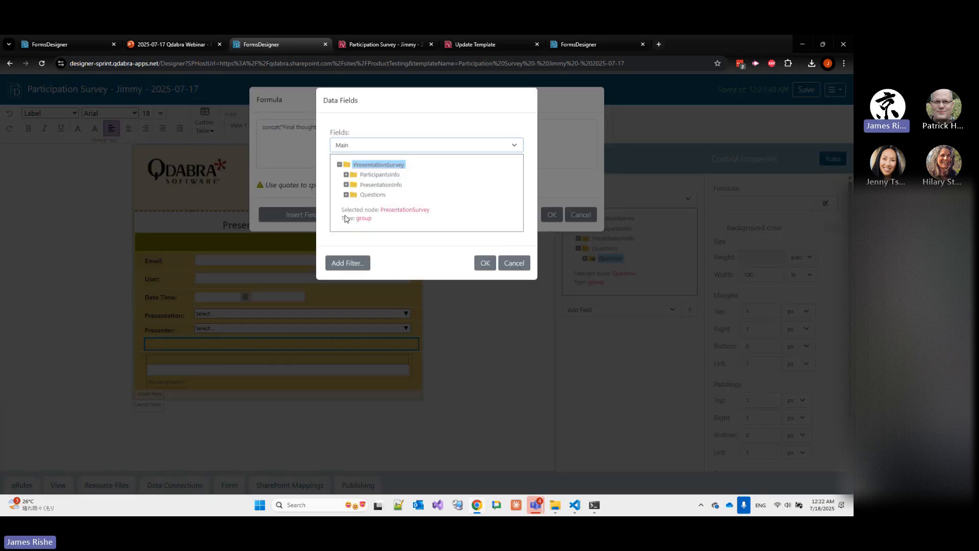
left_click(348, 201)
left_click(352, 210)
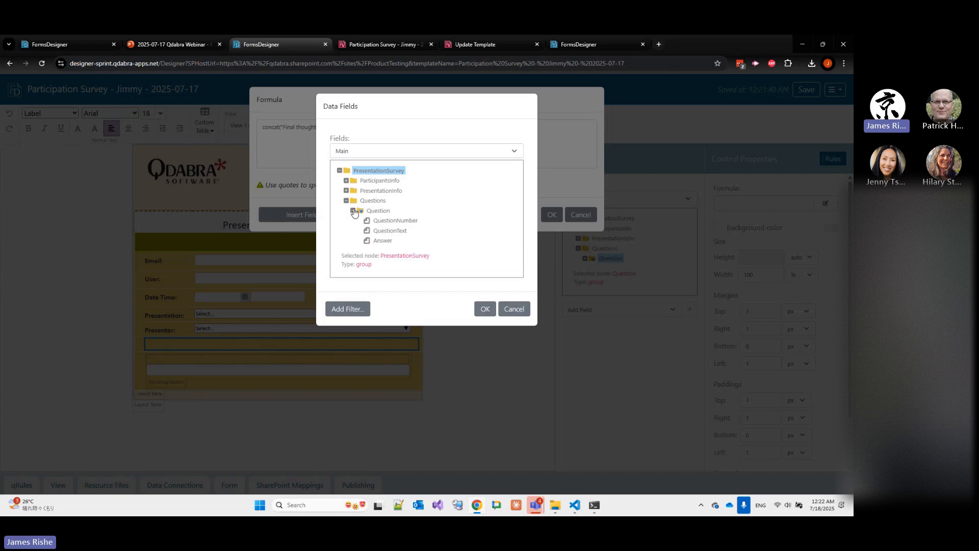
left_click(385, 242)
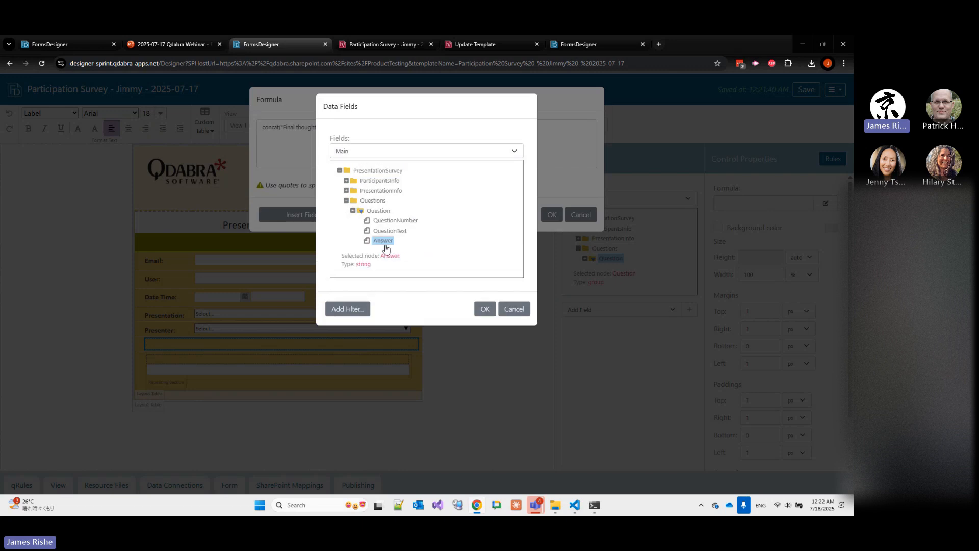
Filter the Answer field by QuestionNumber = 3, insert it into the formula and apply the formula to the control.
left_click(349, 310)
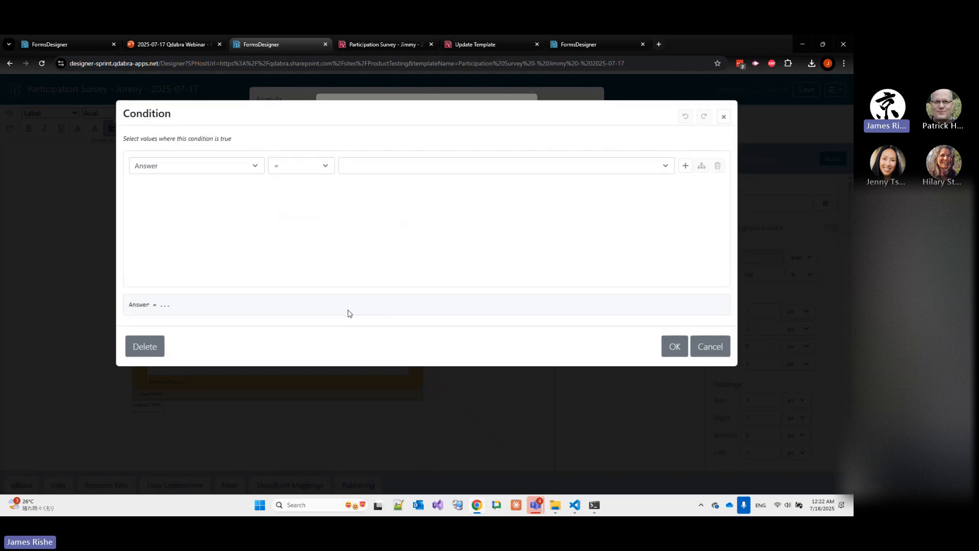
left_click(243, 167)
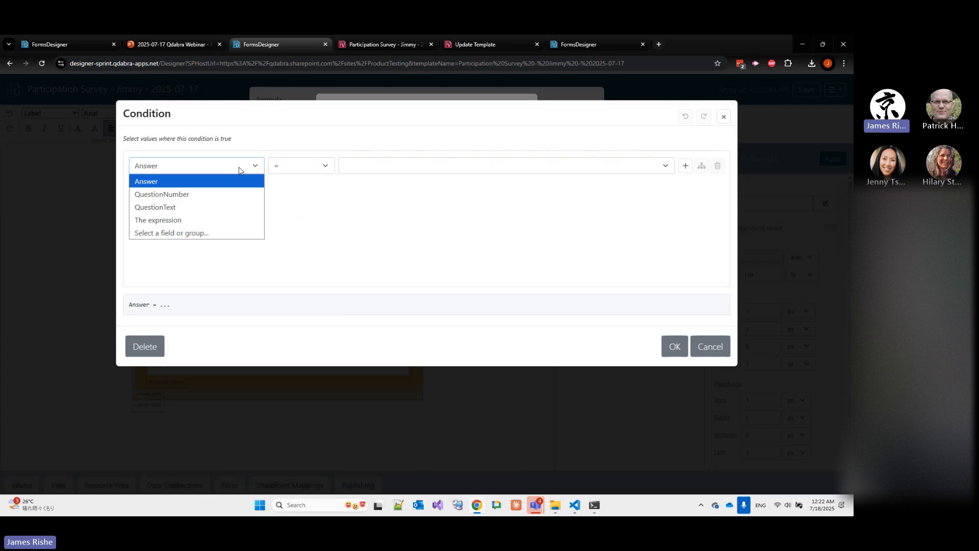
left_click(225, 198)
left_click(347, 168)
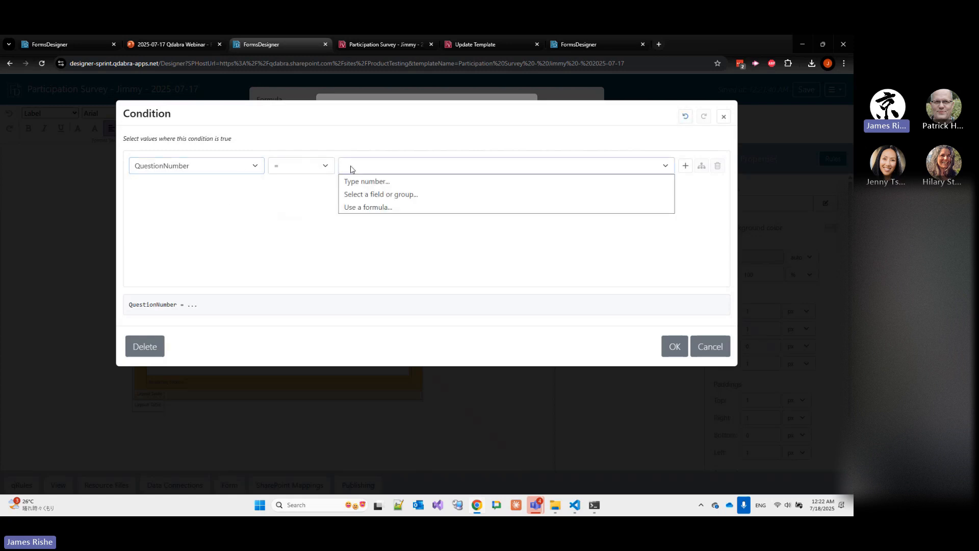
left_click(356, 181)
type("3")
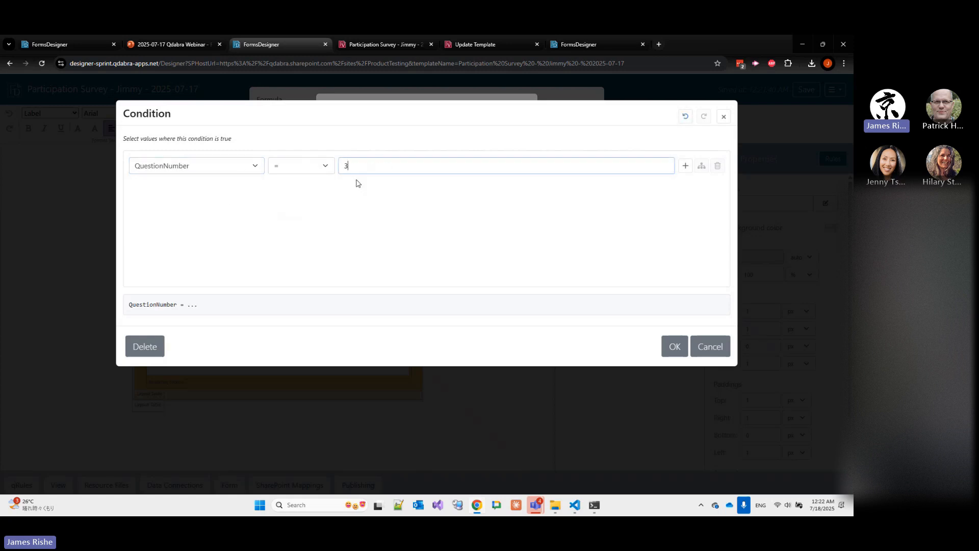
left_click(676, 346)
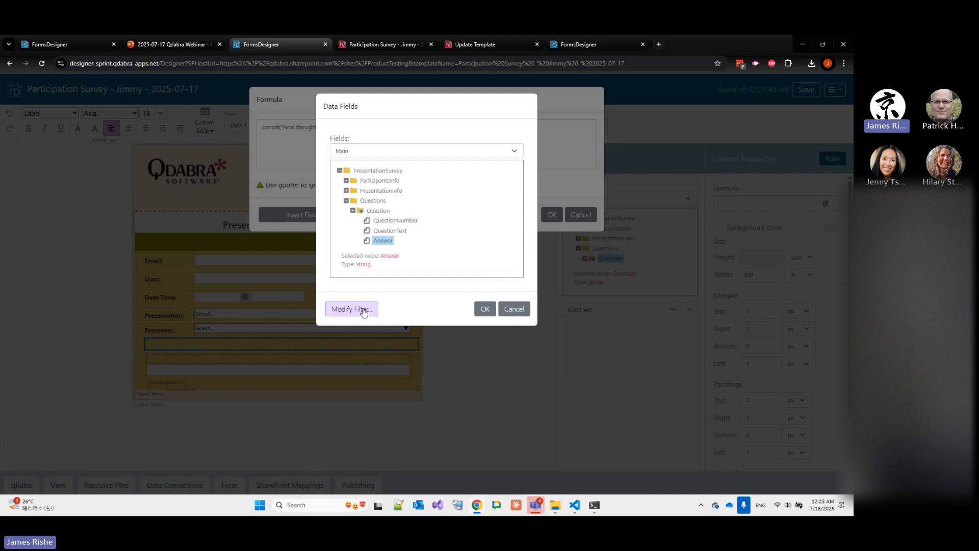
left_click(485, 309)
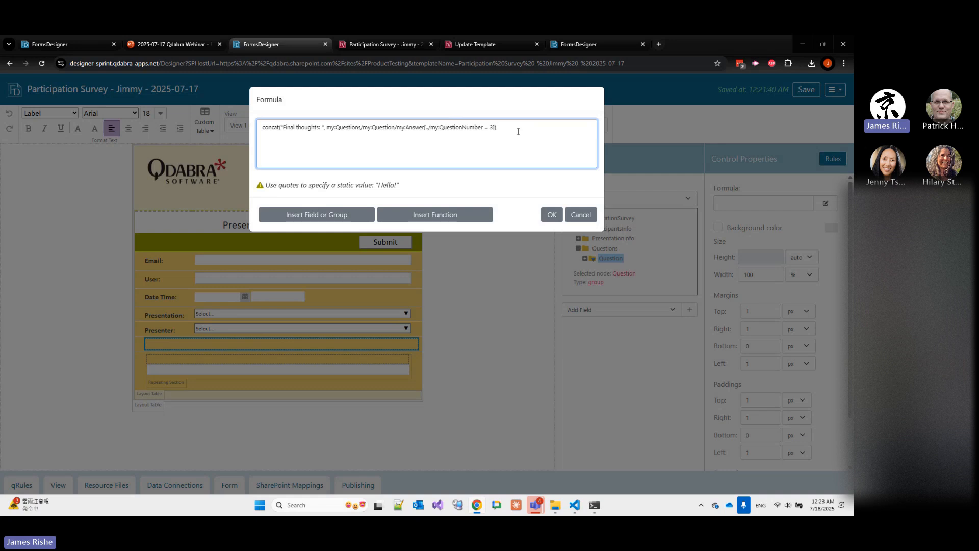
left_click(552, 213)
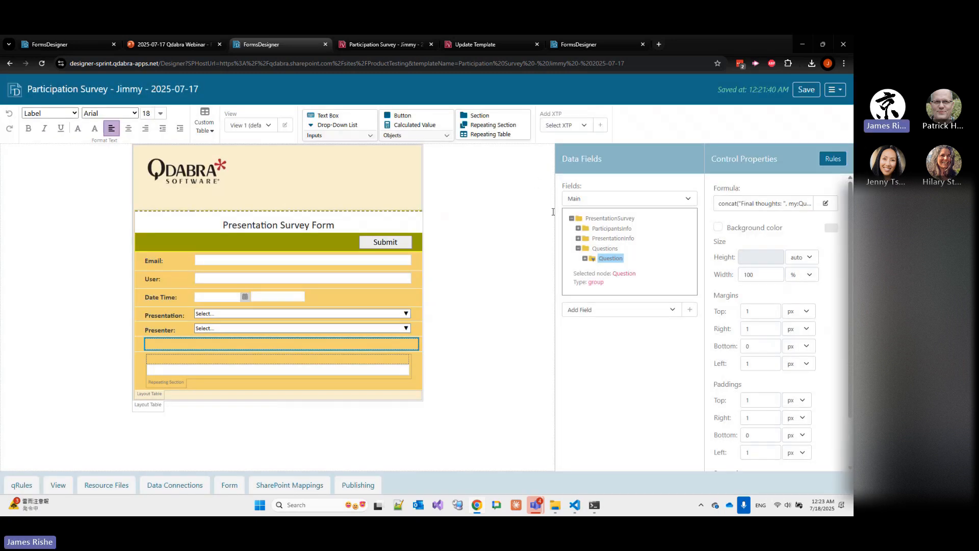
Save the template and open the form in the viewer.
left_click(806, 89)
left_click(835, 90)
left_click(794, 104)
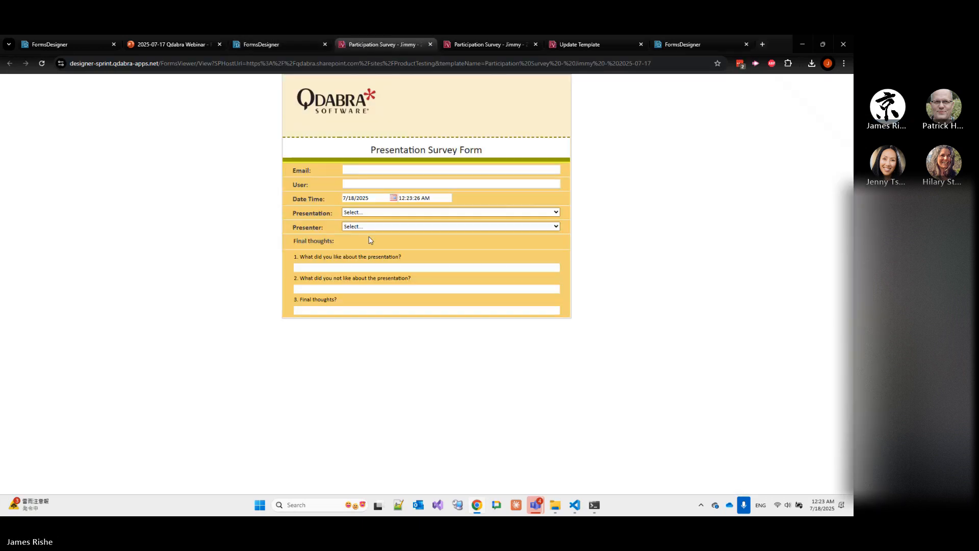
Answer the three questions with "The audio was good", "A bit too long" and "I really enjoyed the presentation", and check the calculated value.
left_click(345, 268)
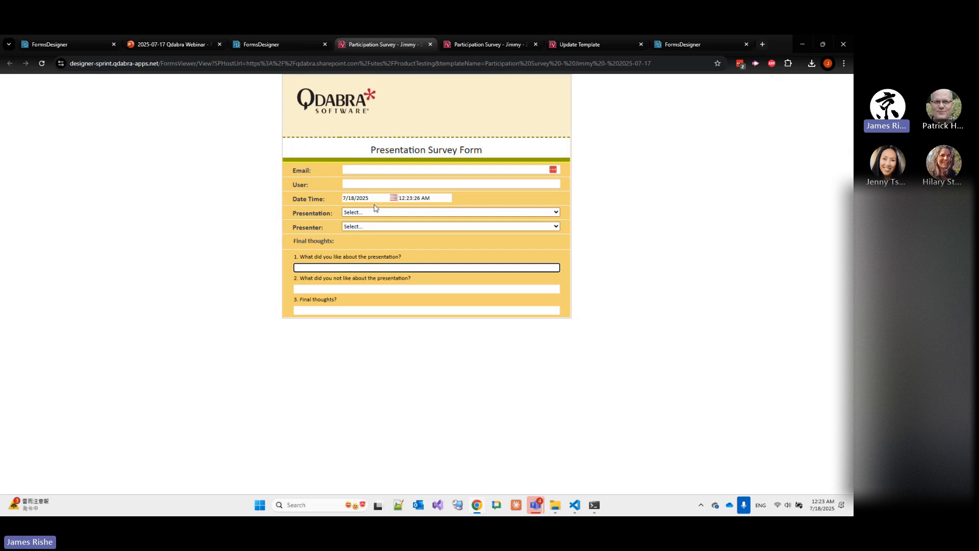
type("The audio was good")
left_click(351, 289)
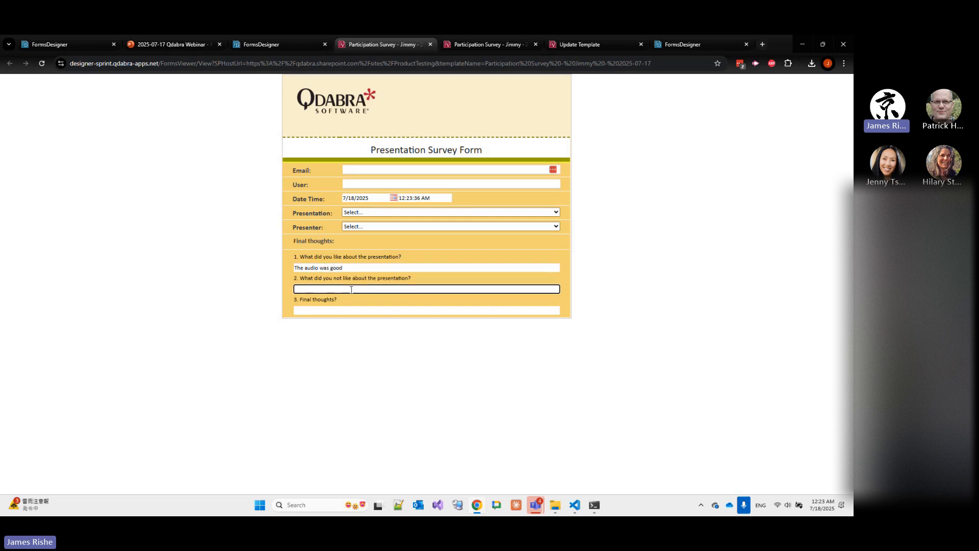
type("A bit too long")
key("Tab")
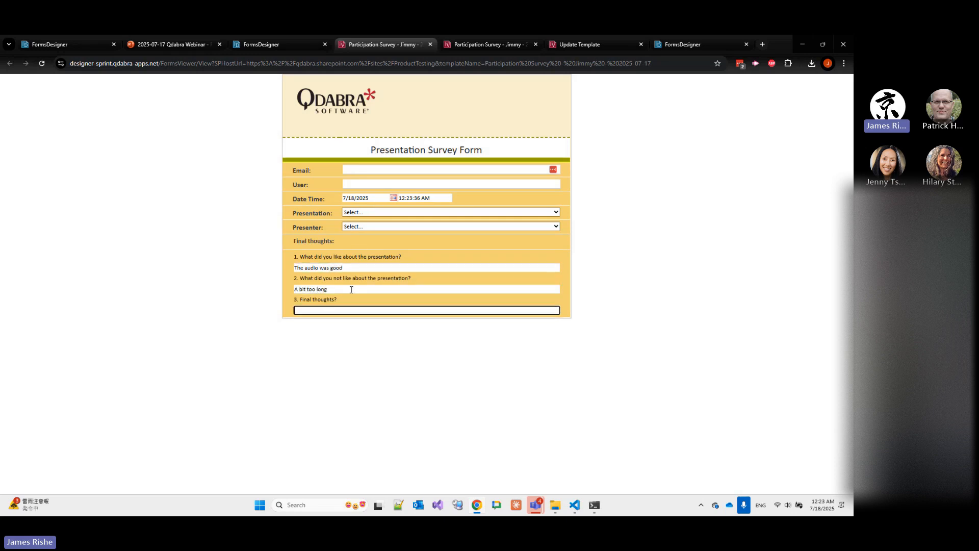
type("I really enjoyed the presentation")
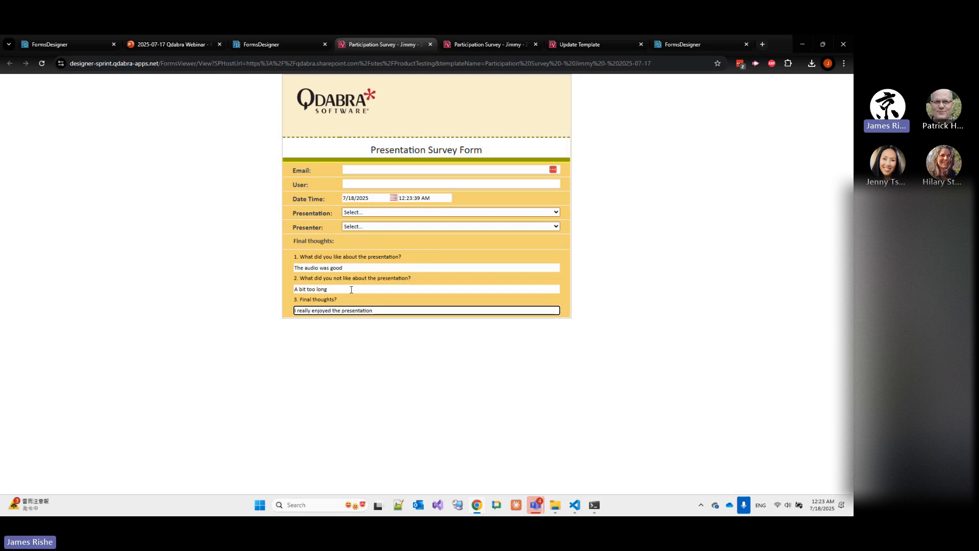
key("Tab")
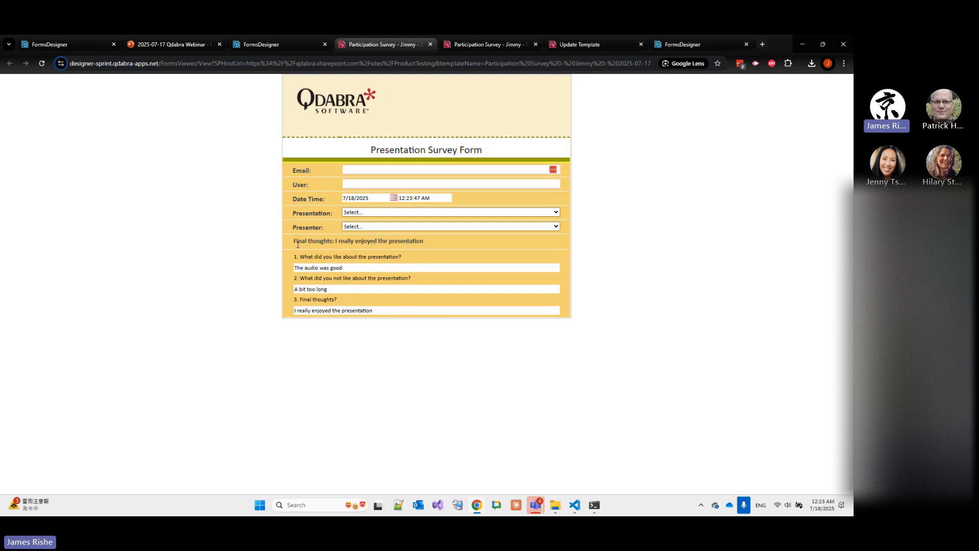
left_click_drag(293, 240, 320, 238)
triple_click(423, 241)
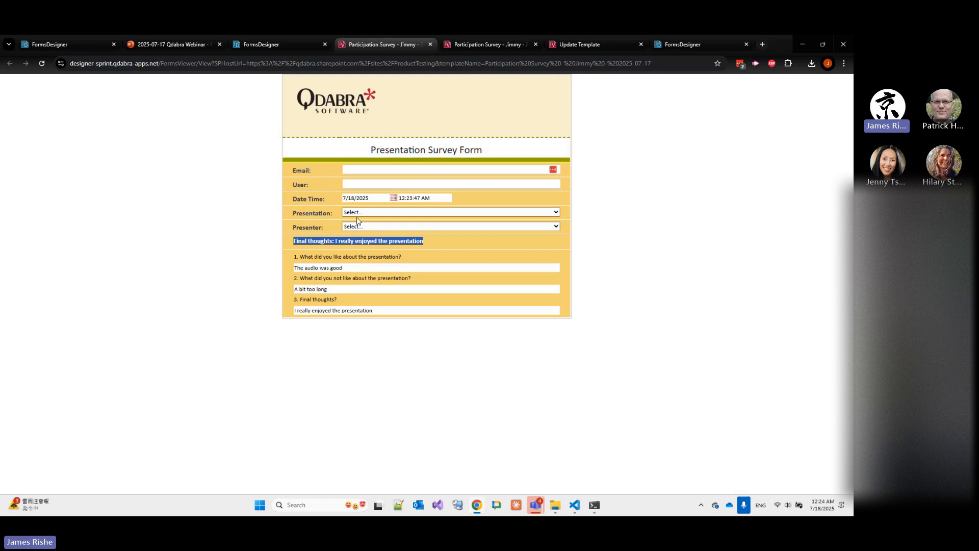
Switch to the local designer's Presentation Survey template, open its calculated value formula and turn off the XPath display.
left_click(275, 45)
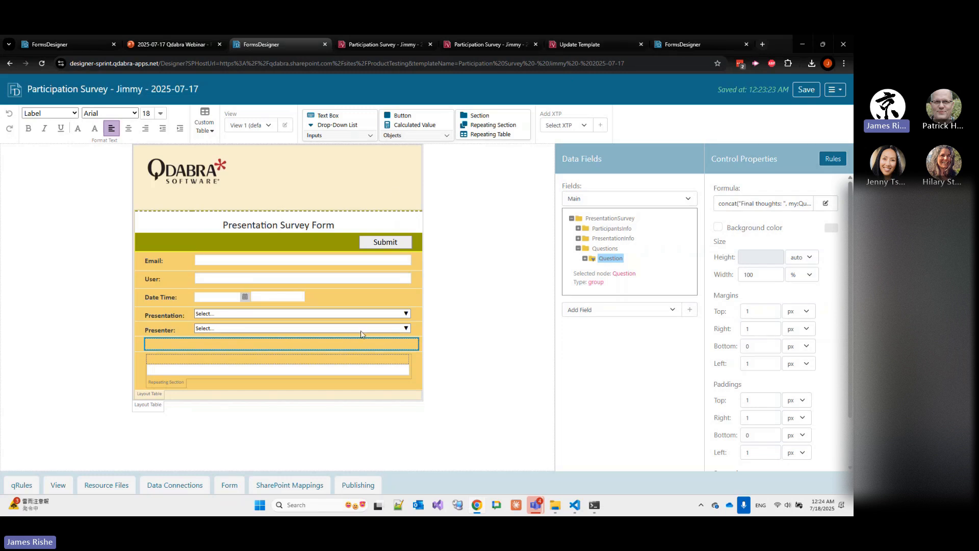
left_click(668, 46)
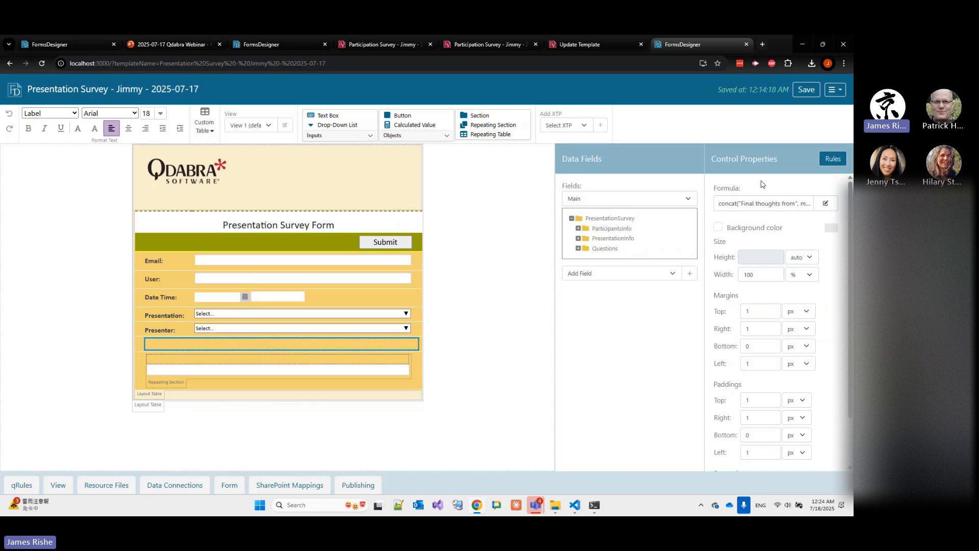
left_click(816, 207)
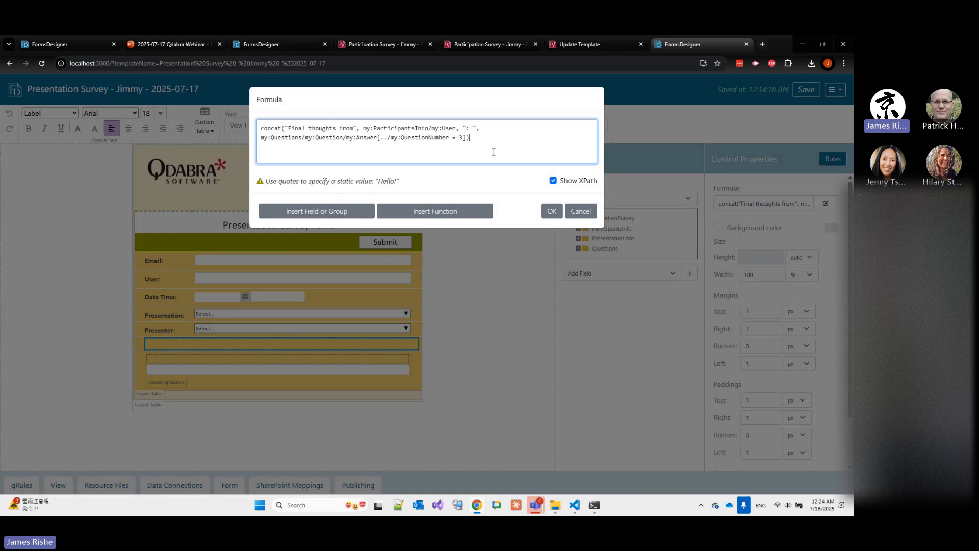
left_click(563, 181)
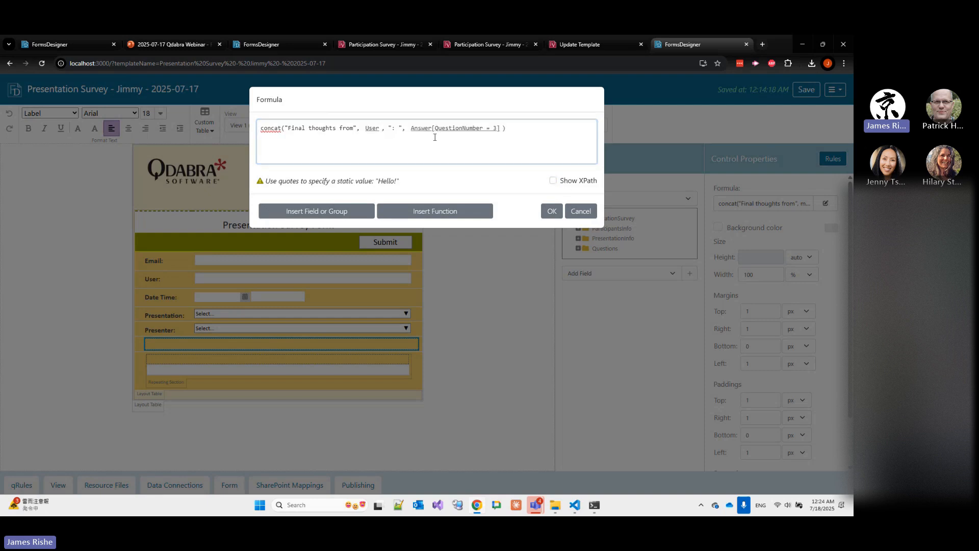
Compare the formula's XPath and short field name displays by switching between them, ending with short names.
left_click(357, 127)
type(",")
left_click(570, 182)
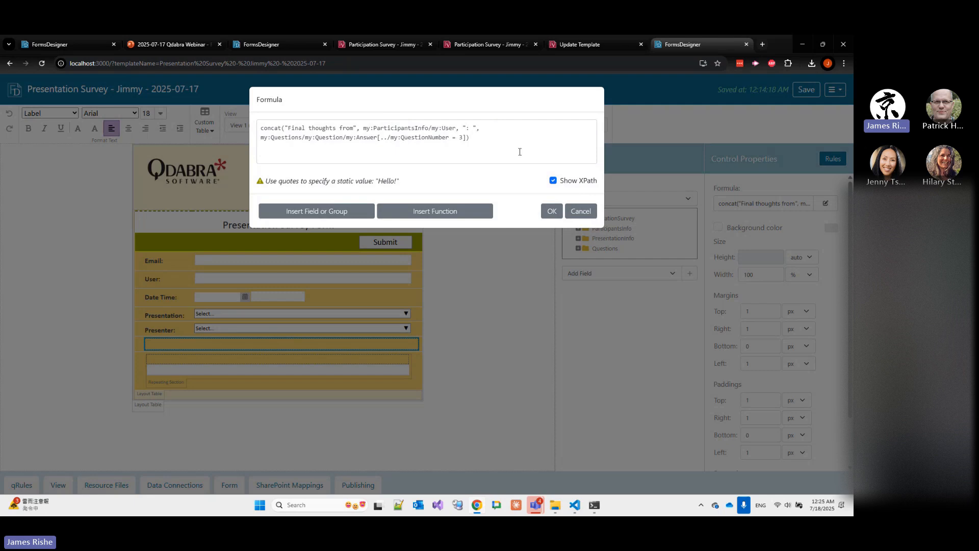
left_click(565, 181)
left_click(565, 181)
left_click(571, 182)
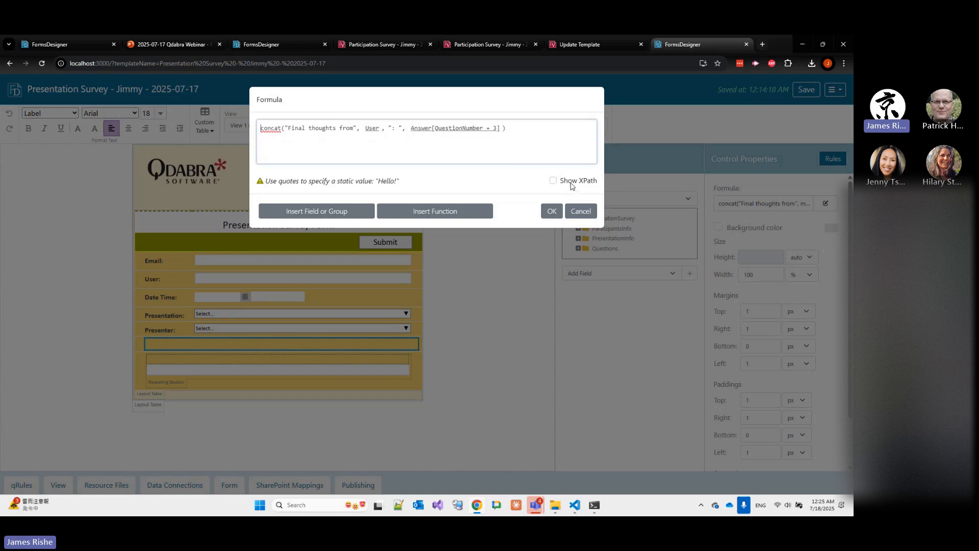
left_click(571, 183)
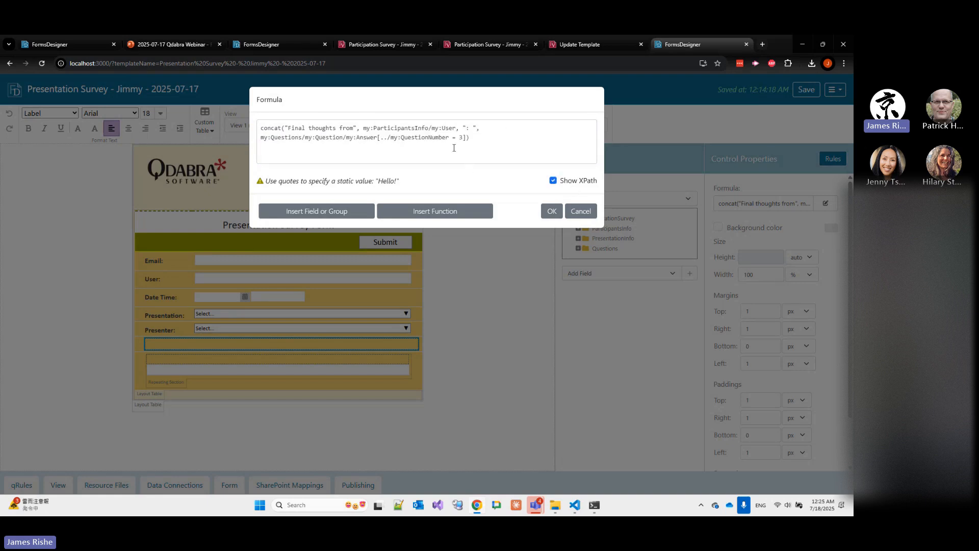
left_click(592, 182)
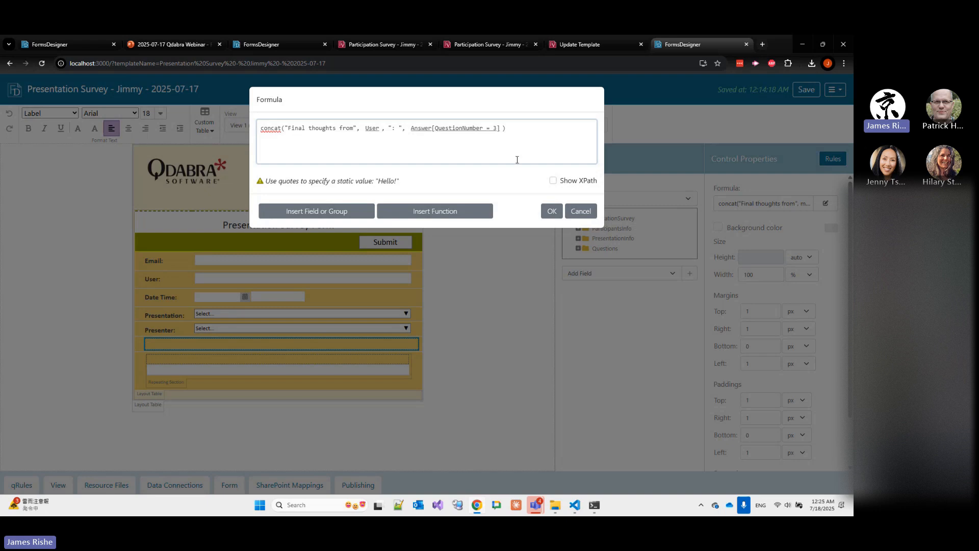
Try to move the User field reference to the end of the concat formula, and undo the move.
double_click(371, 128)
key("Right")
left_click_drag(354, 129, 389, 130)
key("BackSpace")
left_click(502, 128)
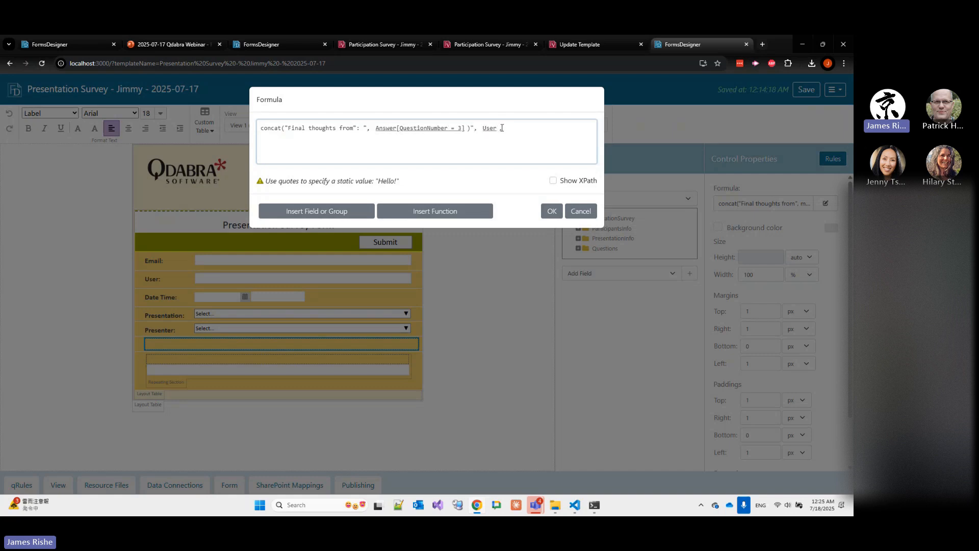
key("ctrl+z")
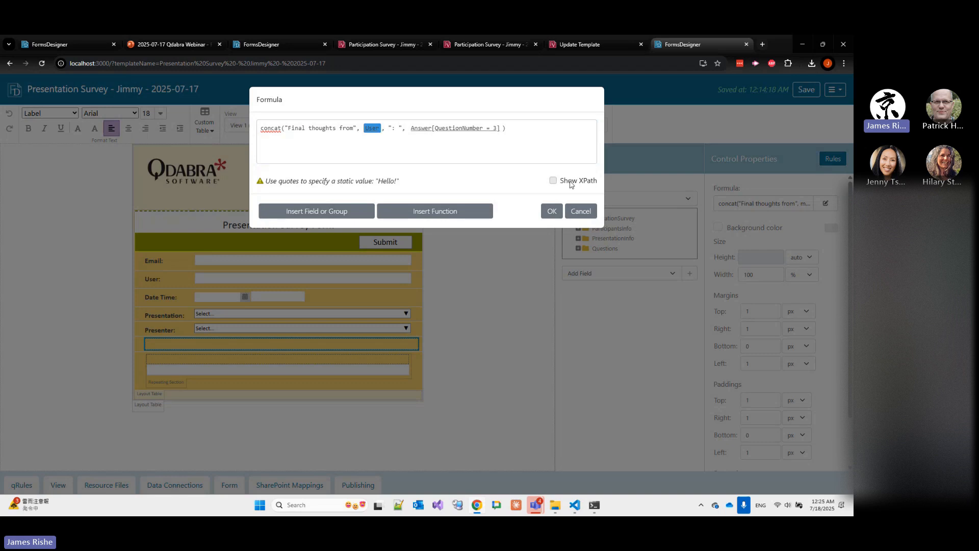
left_click(514, 154)
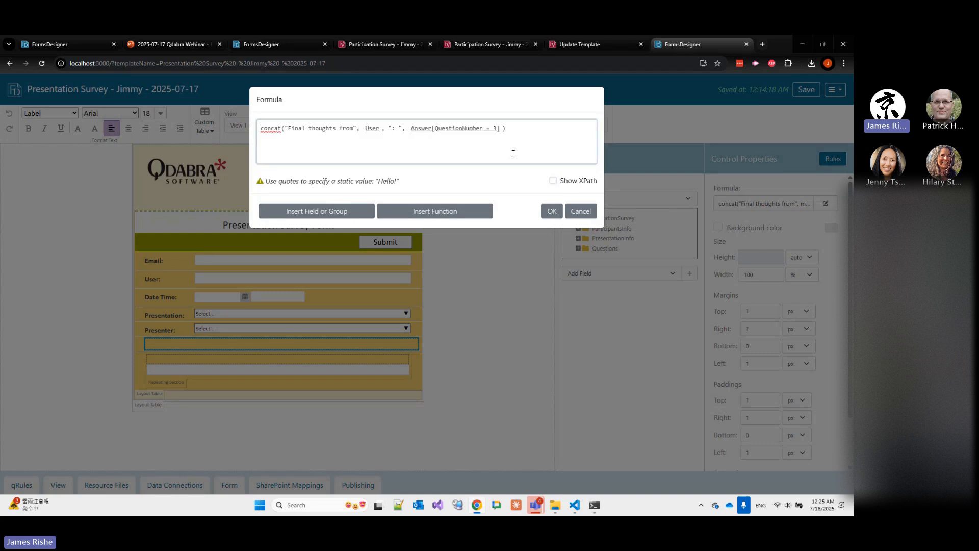
Toggle the XPath display on and off to examine the field paths behind the User and Answer references.
left_click(566, 182)
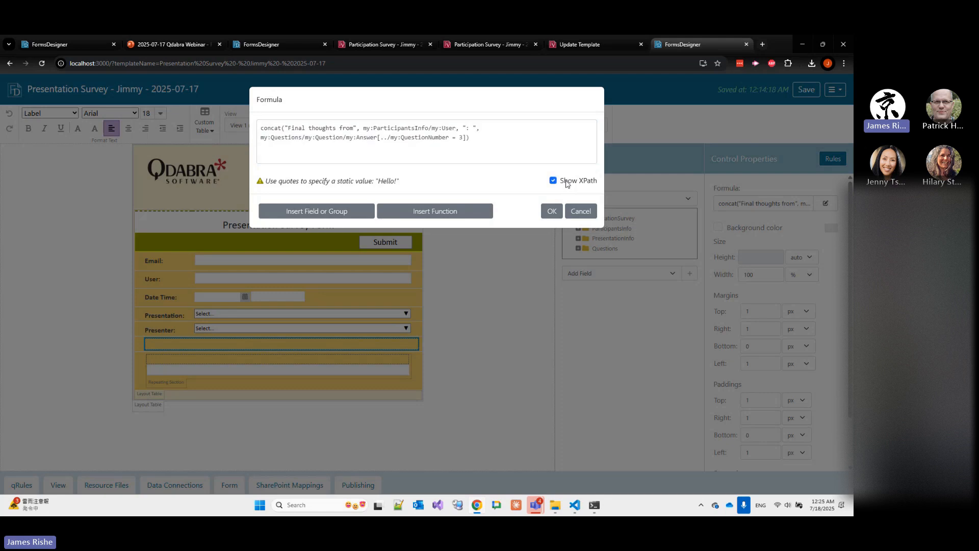
left_click(566, 183)
left_click(565, 183)
left_click(564, 183)
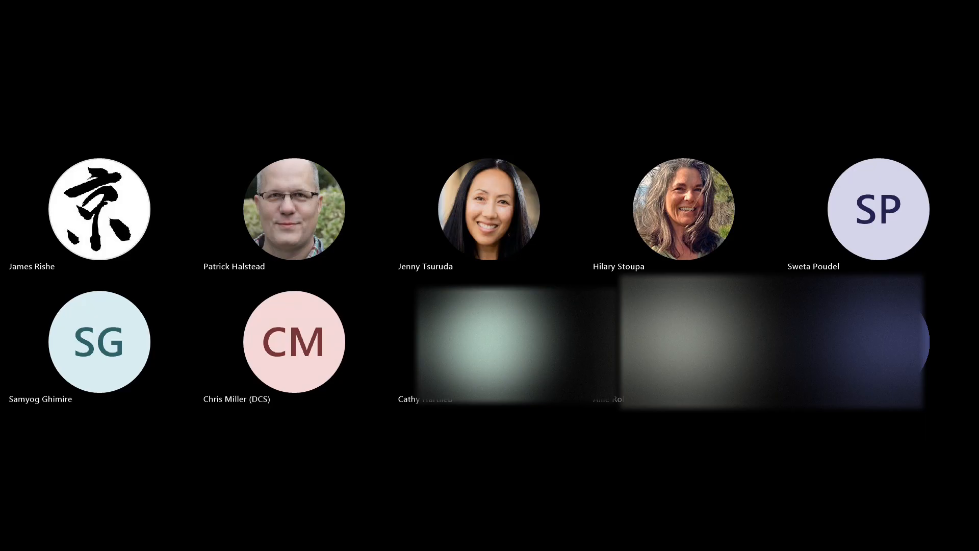
key("super+Tab")
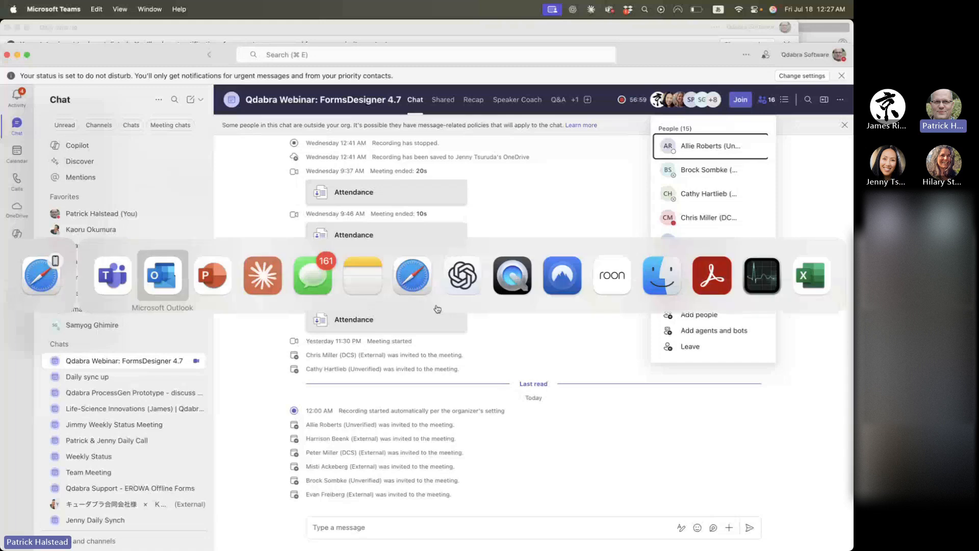